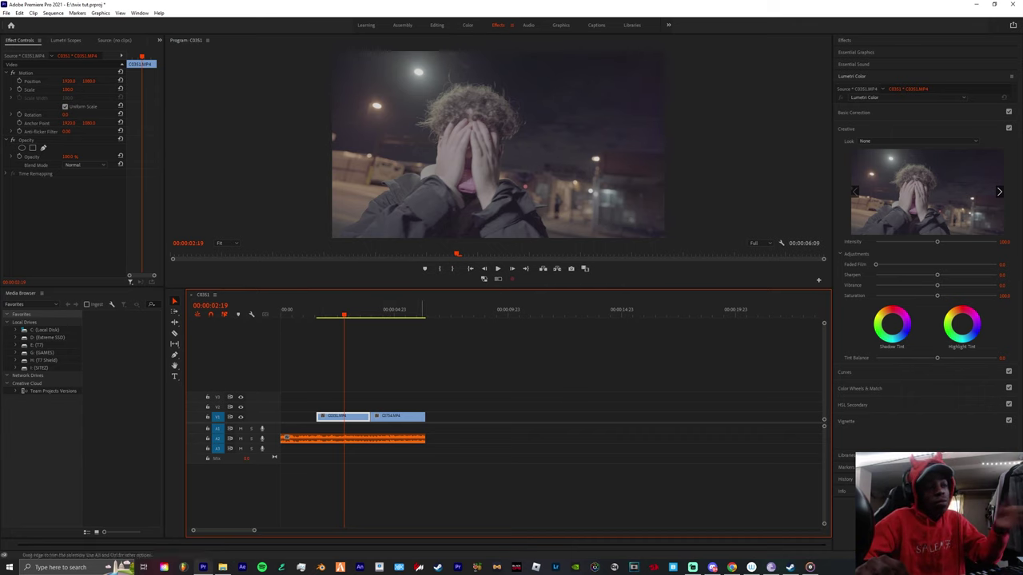
# Step: Select both video clips and the audio in the Premiere Pro sequence and replace them with a linked After Effects composition
pyautogui.moveTo(452, 406); pyautogui.dragTo(284, 484)
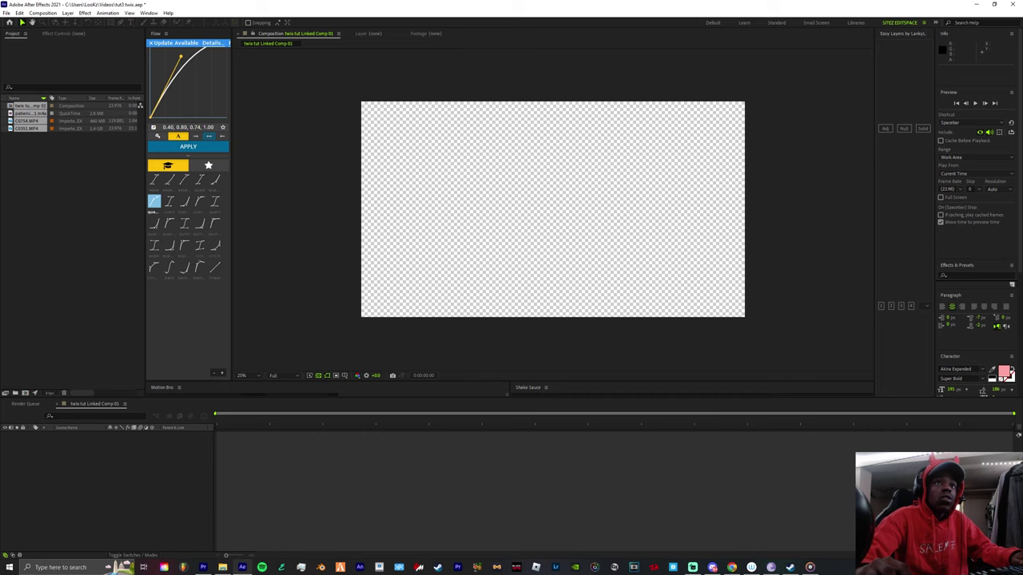
# Step: Preview the linked composition from its start to find where the slow motion should begin
pyautogui.press('space')
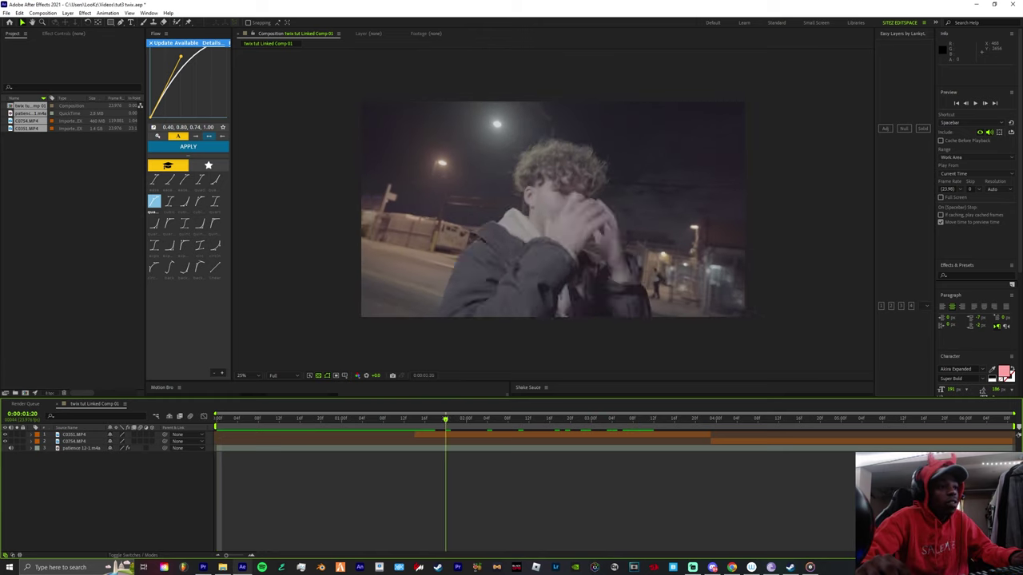
pyautogui.moveTo(649, 419); pyautogui.dragTo(216, 419)
pyautogui.click(885, 128)
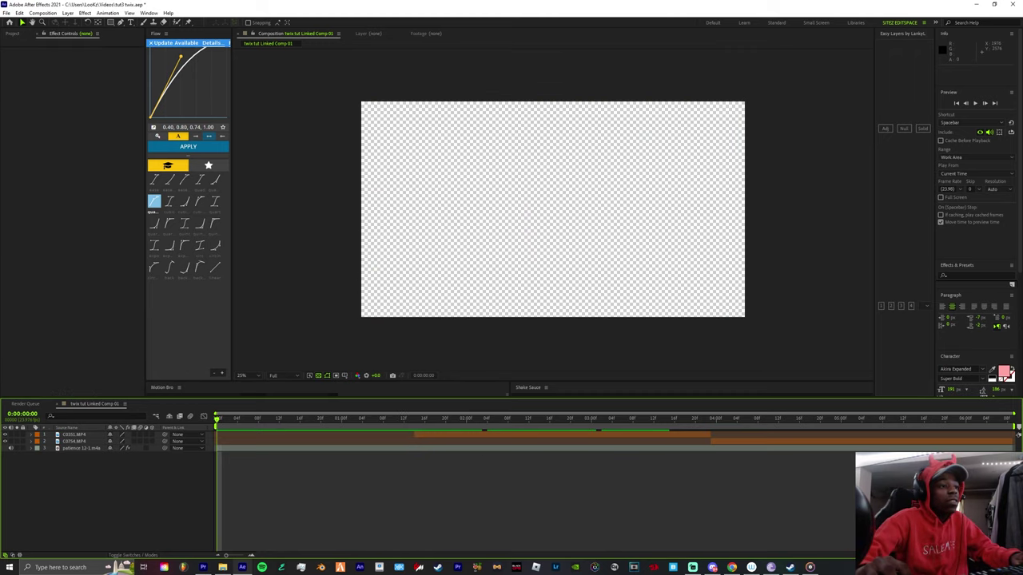
pyautogui.press('space')
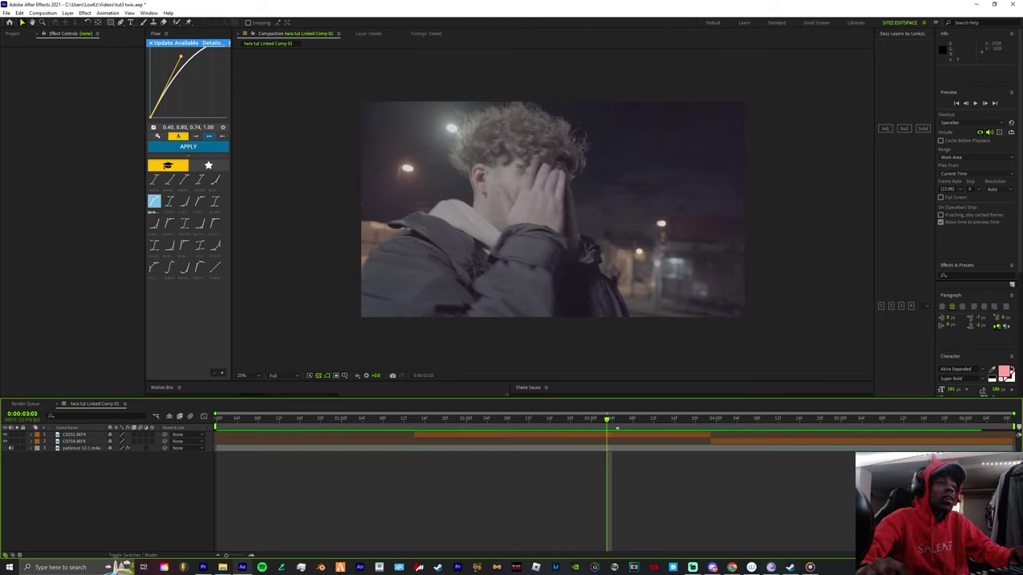
pyautogui.press('space')
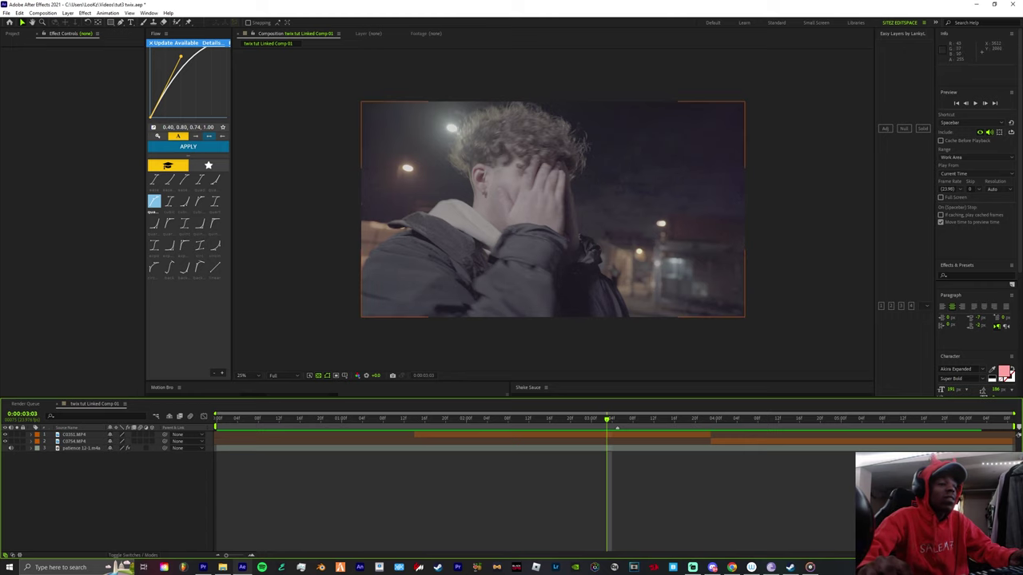
# Step: Find the Twixtor Pro effect by searching for "twix" and apply it to the C0351.MP4 layer
pyautogui.click(613, 435)
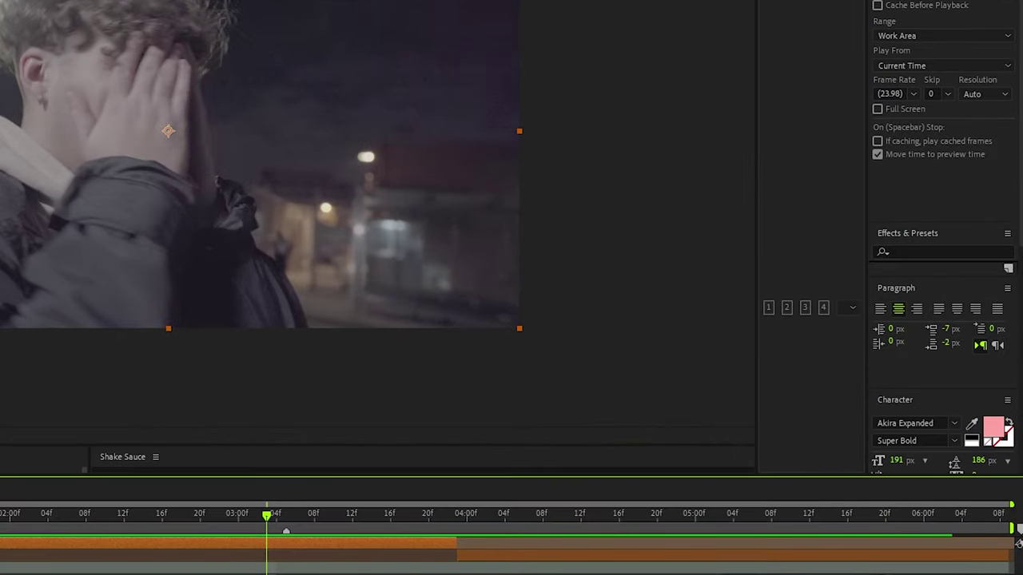
pyautogui.click(975, 276)
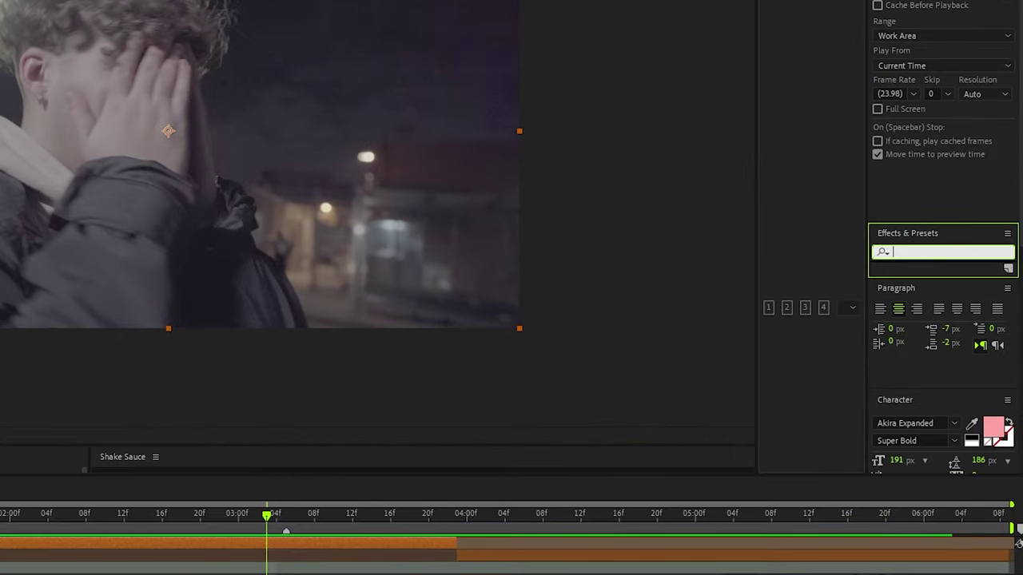
pyautogui.write('twix')
pyautogui.moveTo(929, 329); pyautogui.dragTo(282, 545)
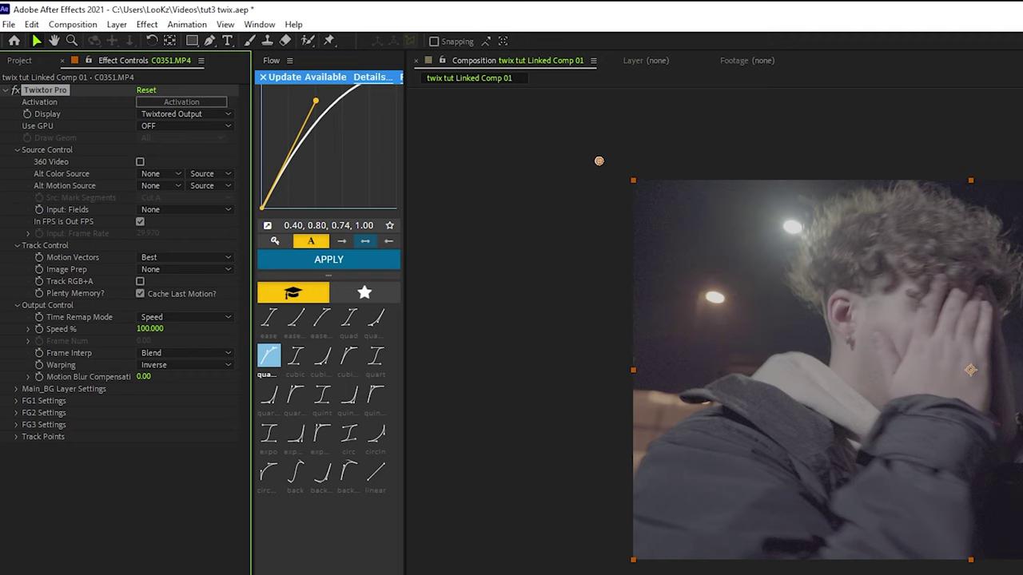
# Step: Disable In FPS is Out FPS in Twixtor Pro and set the input frame rate to the footage's 23.976
pyautogui.click(140, 222)
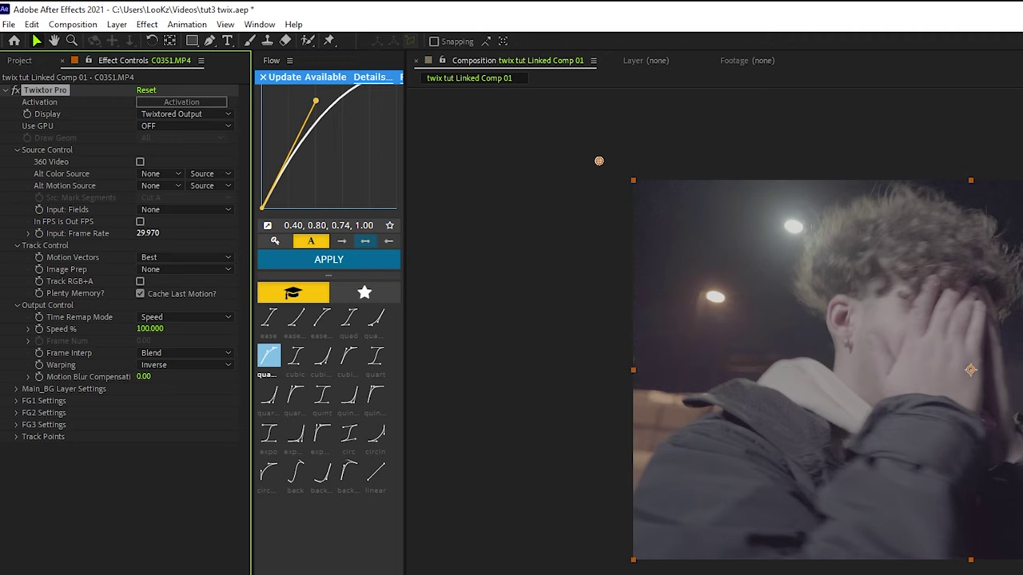
pyautogui.click(19, 60)
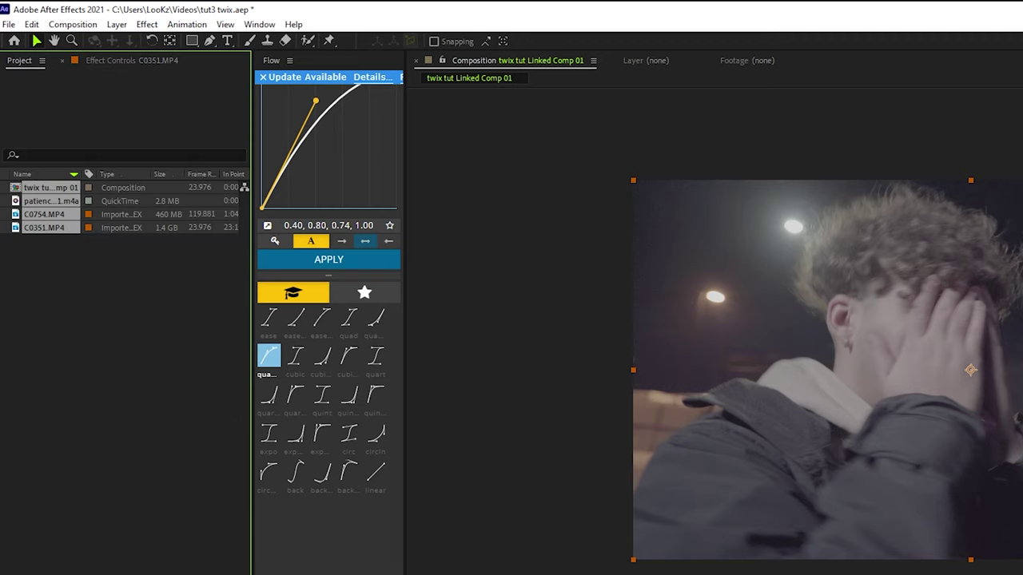
pyautogui.click(131, 61)
pyautogui.click(19, 61)
pyautogui.moveTo(253, 336); pyautogui.dragTo(672, 336)
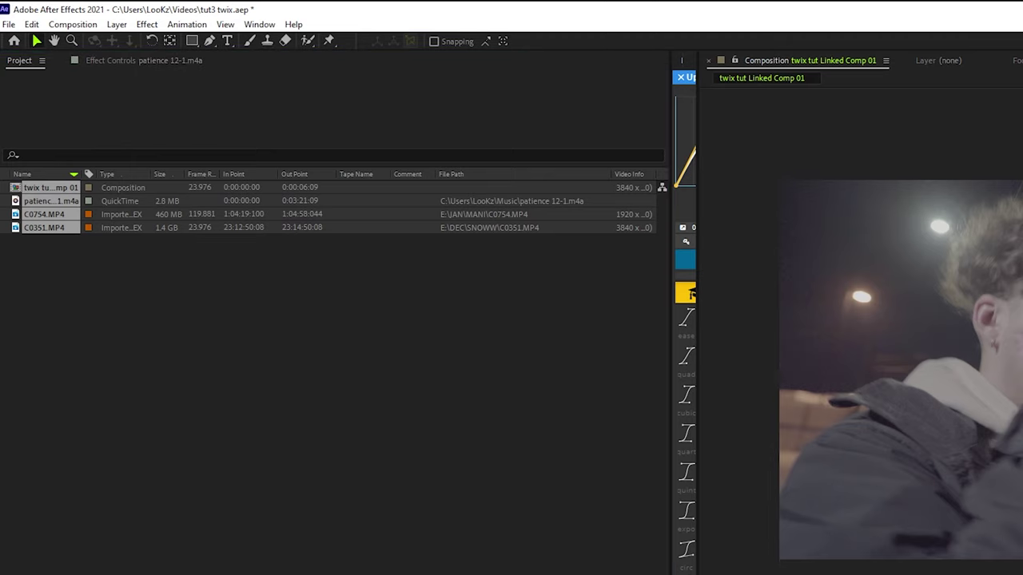
pyautogui.click(998, 370)
pyautogui.click(336, 359)
pyautogui.click(44, 214)
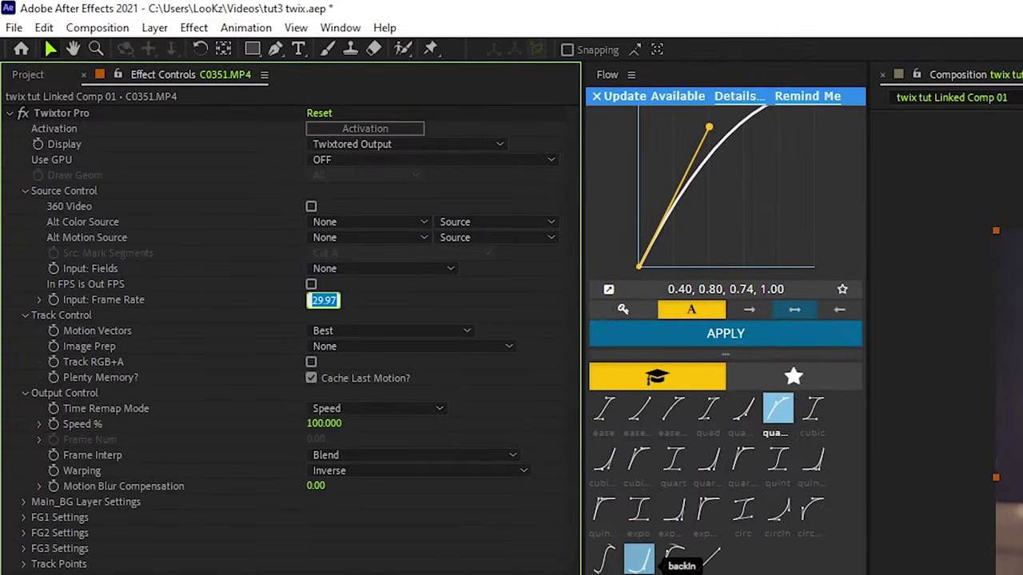
pyautogui.write('23.976')
pyautogui.press('Return')
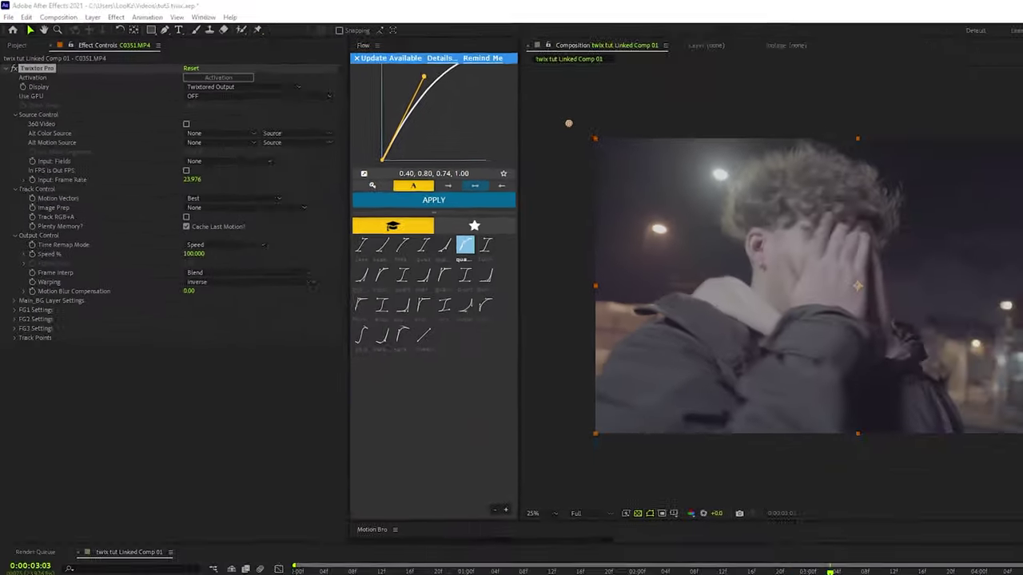
# Step: Create the first keyframe for Twixtor's Speed % at 0:00:03:04 and briefly preview from there
pyautogui.click(586, 420)
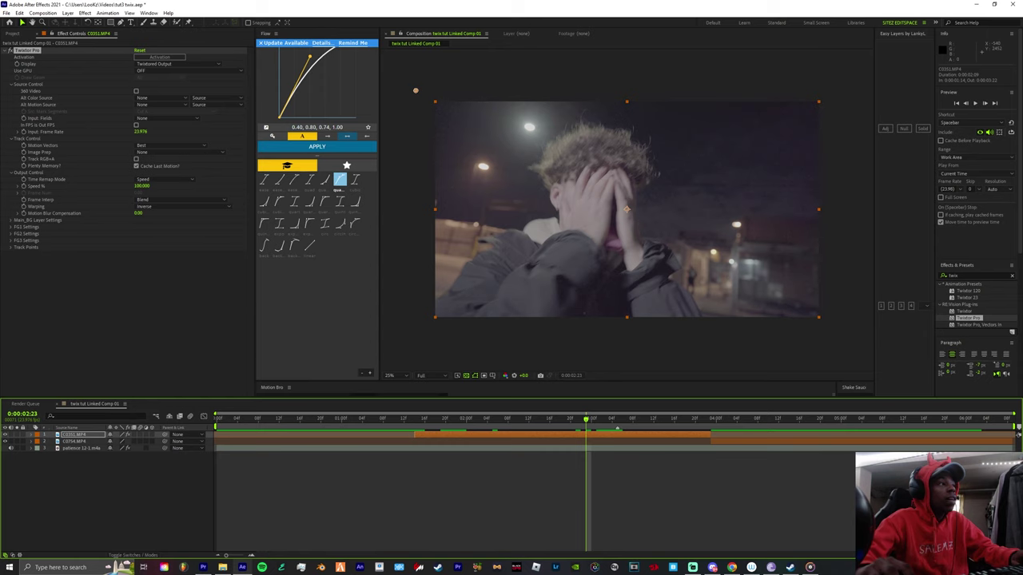
pyautogui.click(24, 186)
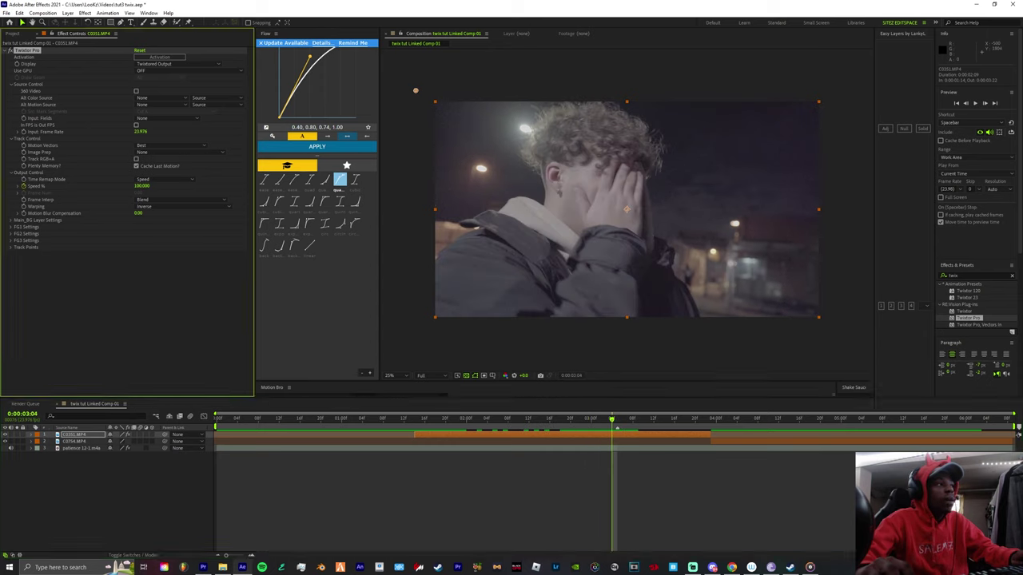
pyautogui.press('space')
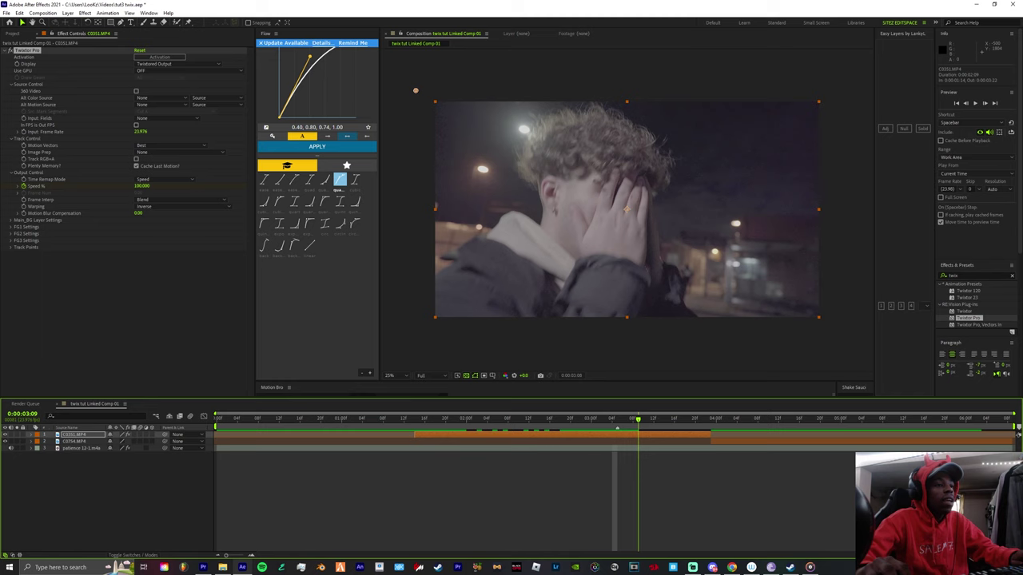
pyautogui.press('space')
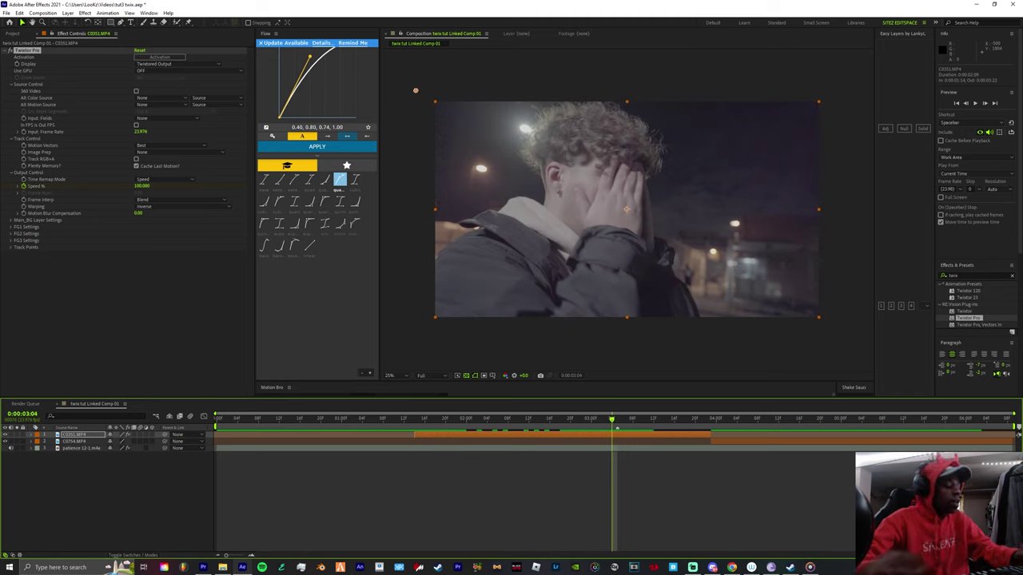
# Step: Move ten frames forward to 0:00:03:14 and set Twixtor's Speed % to 25, creating a second keyframe
pyautogui.hotkey('shift', 'Right')
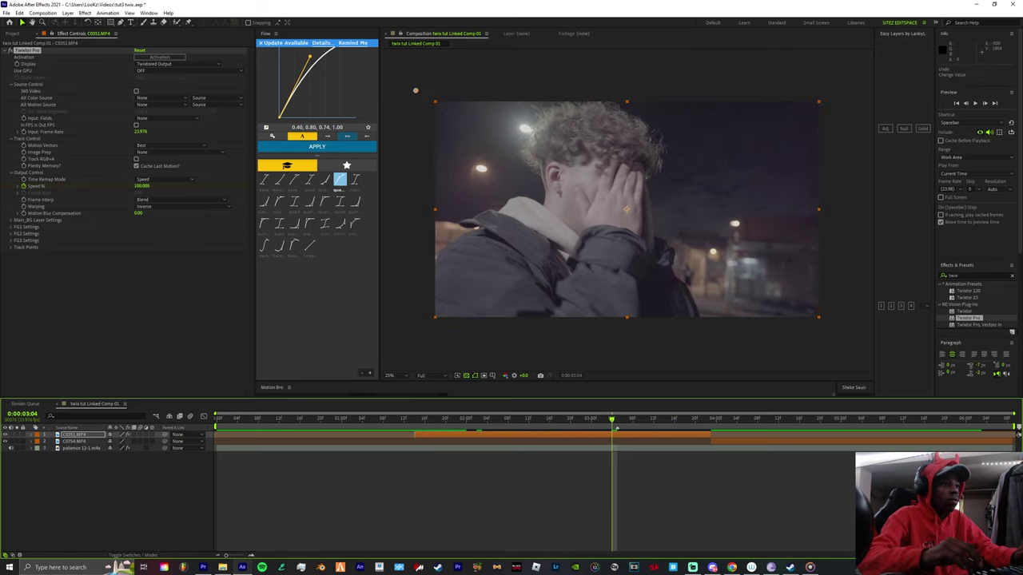
pyautogui.hotkey('shift', 'pagedown')
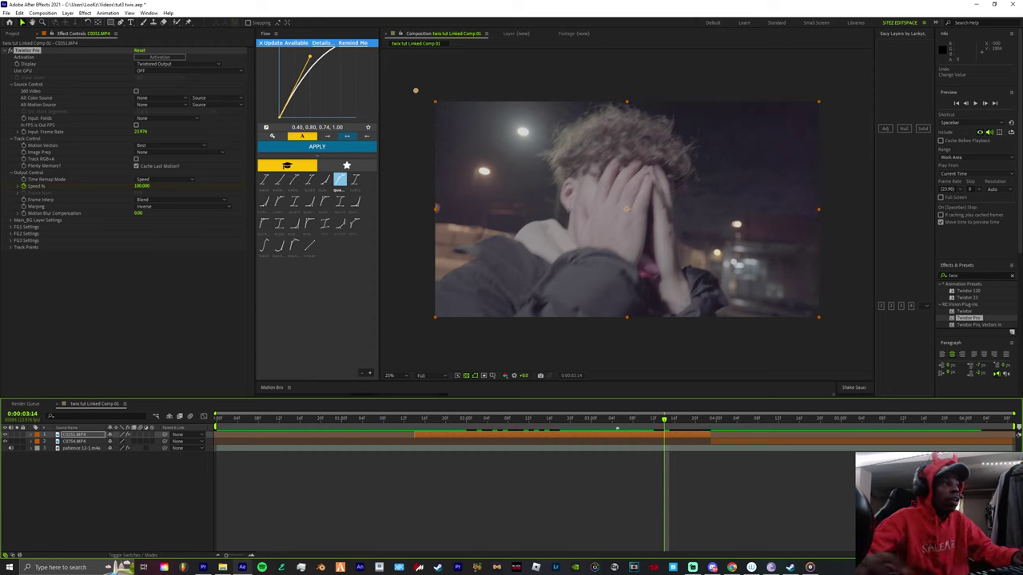
pyautogui.click(141, 186)
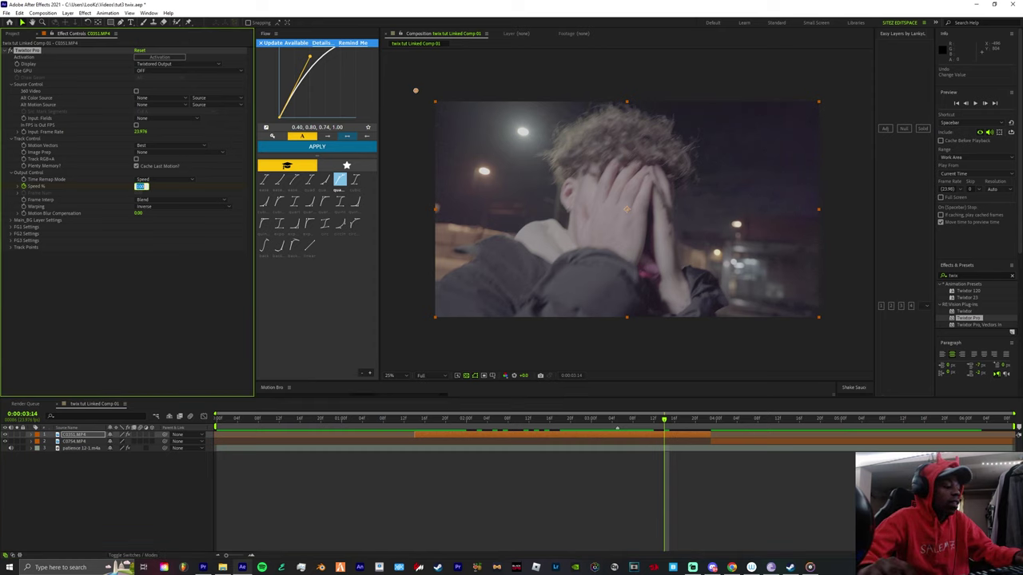
pyautogui.write('20')
pyautogui.press('Return')
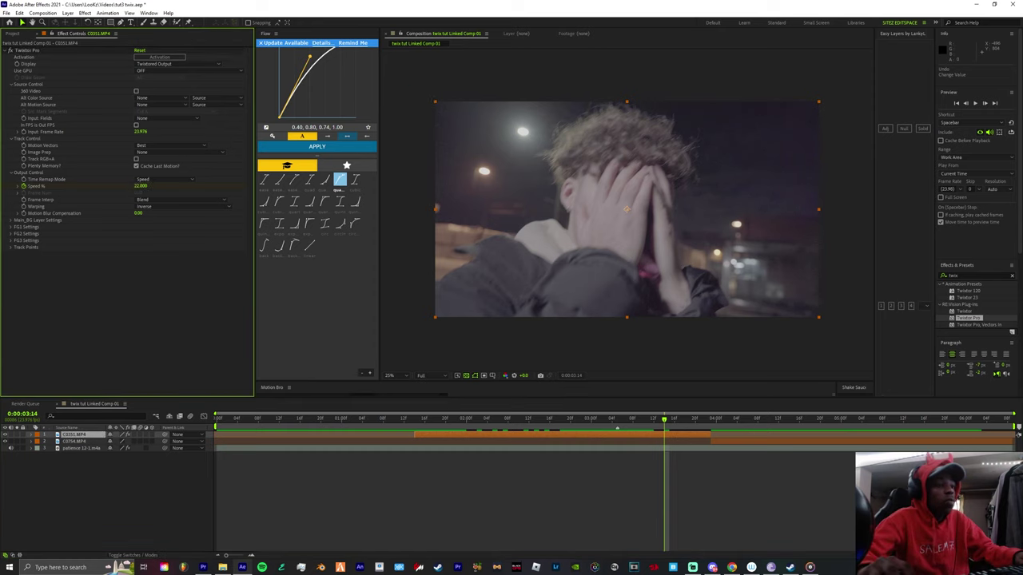
pyautogui.write('3')
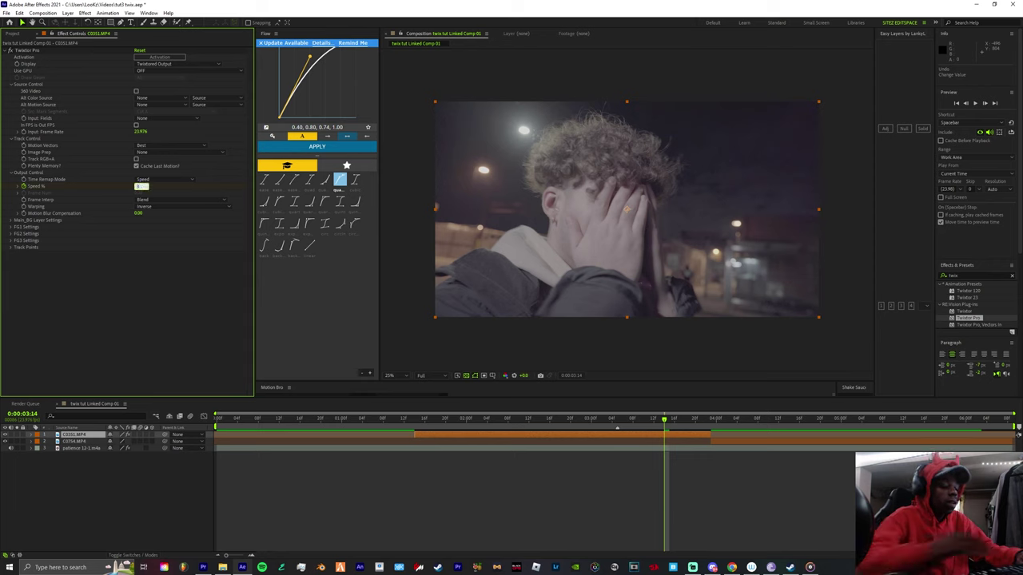
pyautogui.write('0')
pyautogui.press('Return')
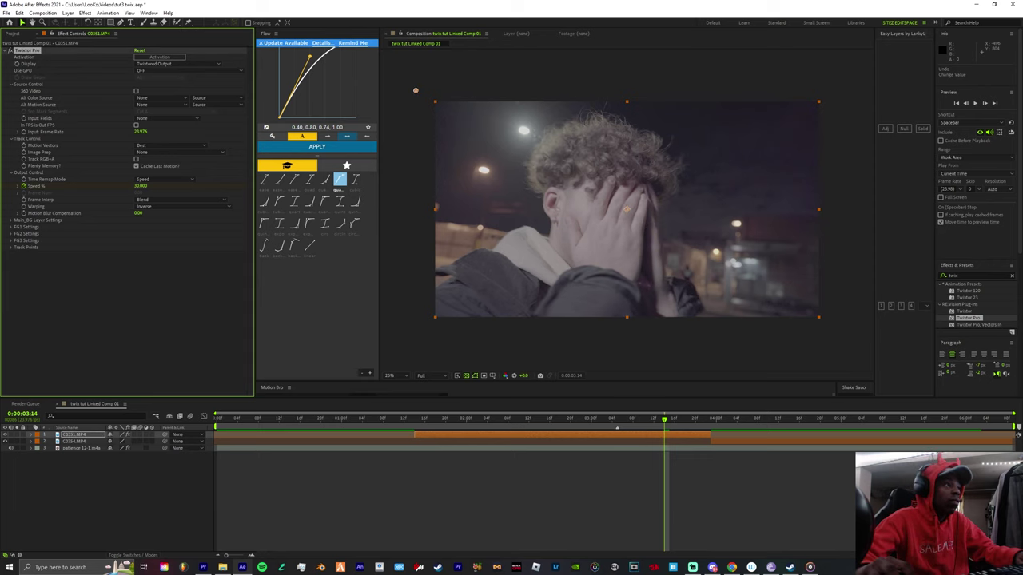
pyautogui.press('Return')
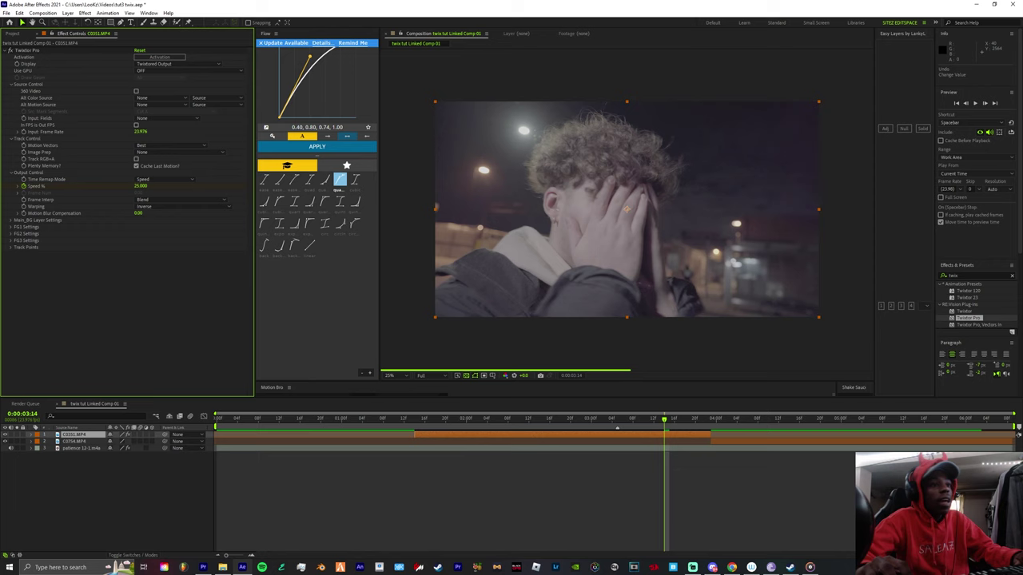
# Step: Reveal the clip's keyframes and add a third Speed % keyframe of 5 at 0:00:03:20
pyautogui.click(695, 419)
pyautogui.press('u')
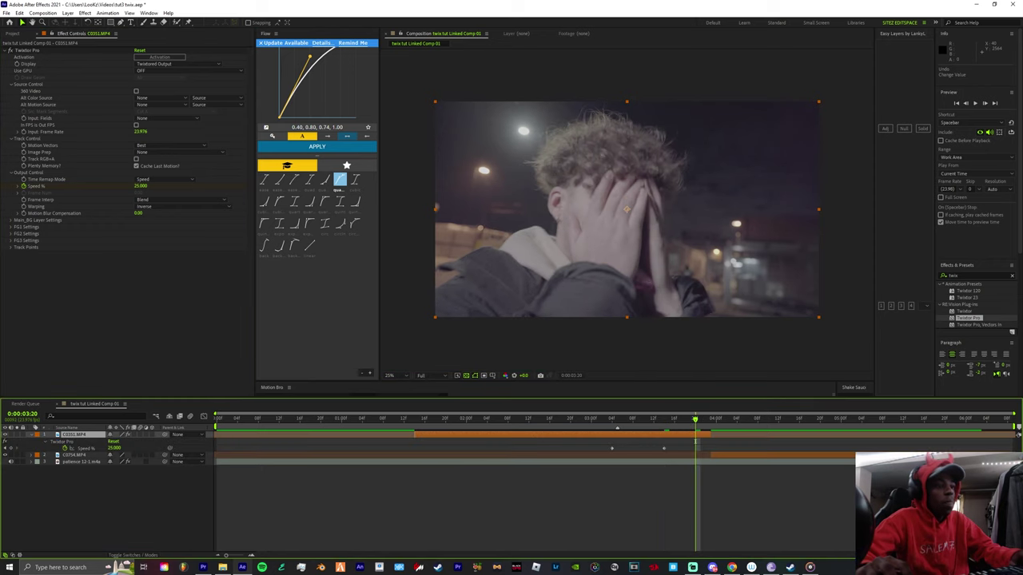
pyautogui.click(140, 186)
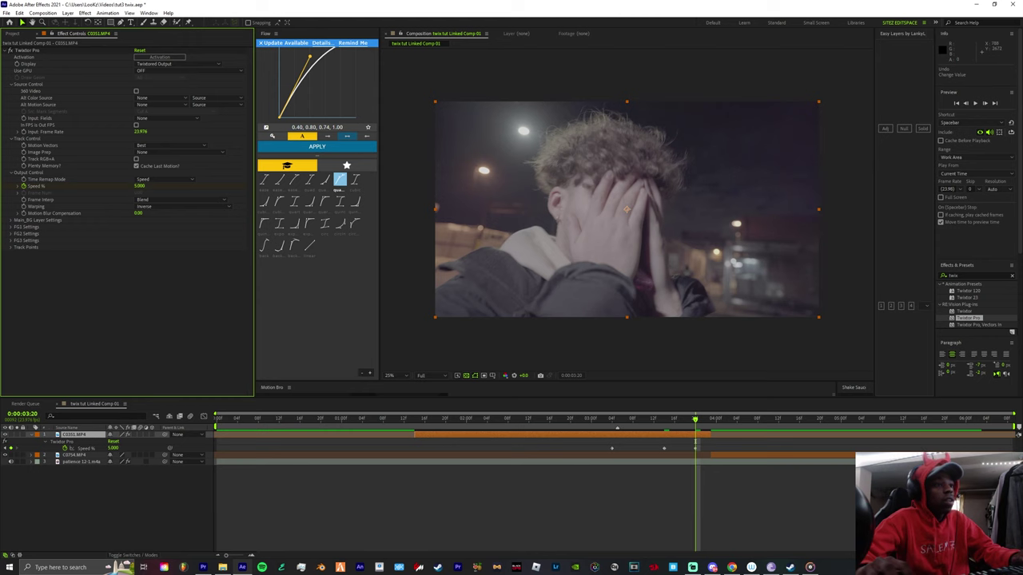
# Step: Preview the Twixtor speed ramp on C0351.MP4 from around the start of the clip
pyautogui.moveTo(695, 419); pyautogui.dragTo(420, 419)
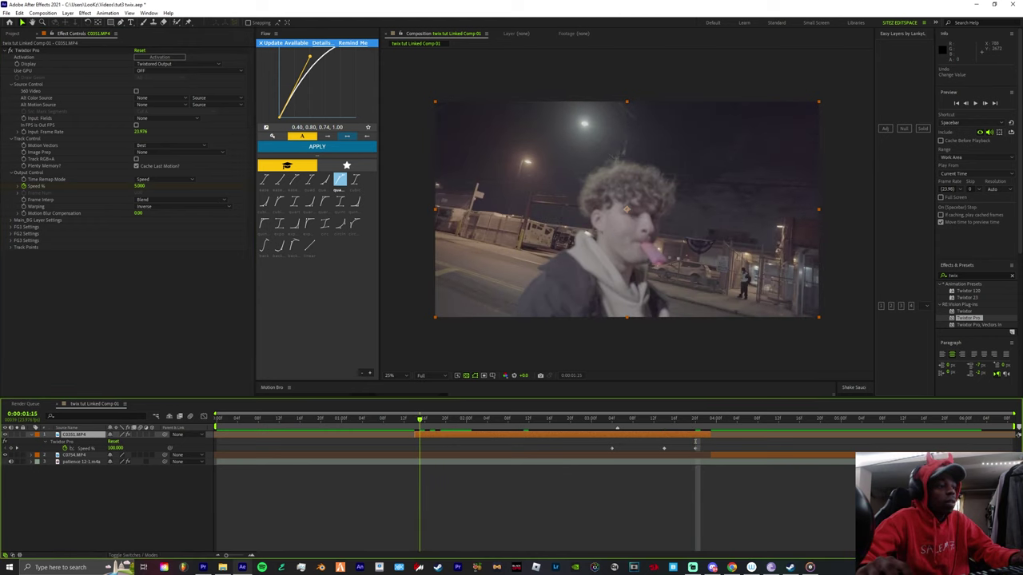
pyautogui.press('space')
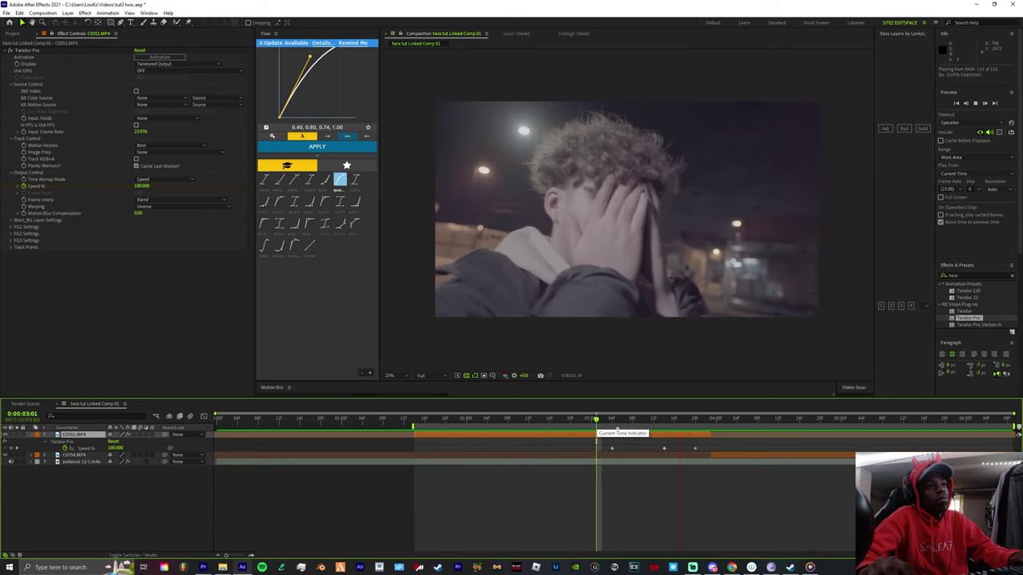
pyautogui.press('space')
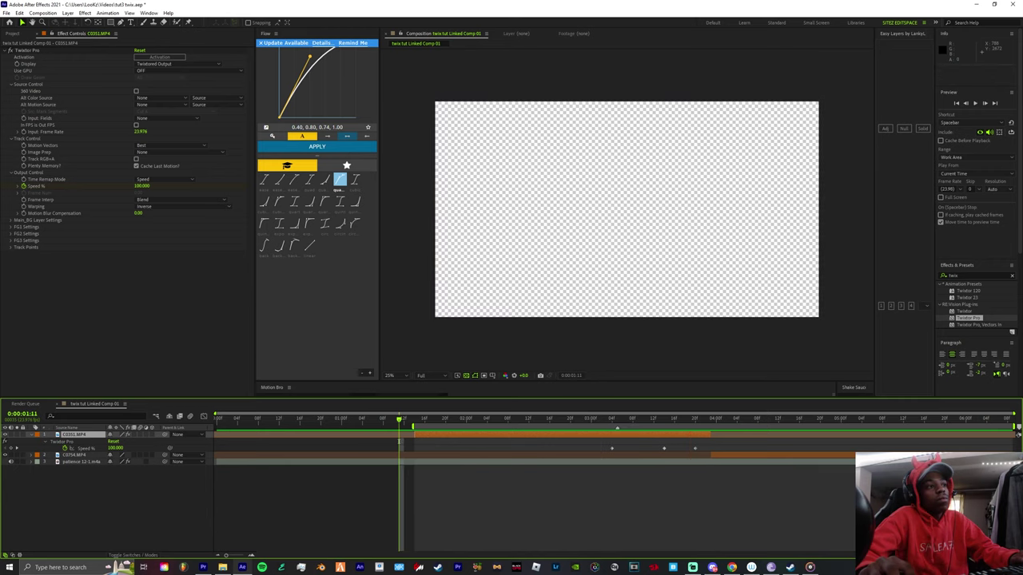
pyautogui.press('space')
pyautogui.press('space')
# Step: Shift the three Speed % keyframes about 18 frames earlier, and place the middle one slightly closer to the first
pyautogui.moveTo(593, 444); pyautogui.dragTo(517, 471)
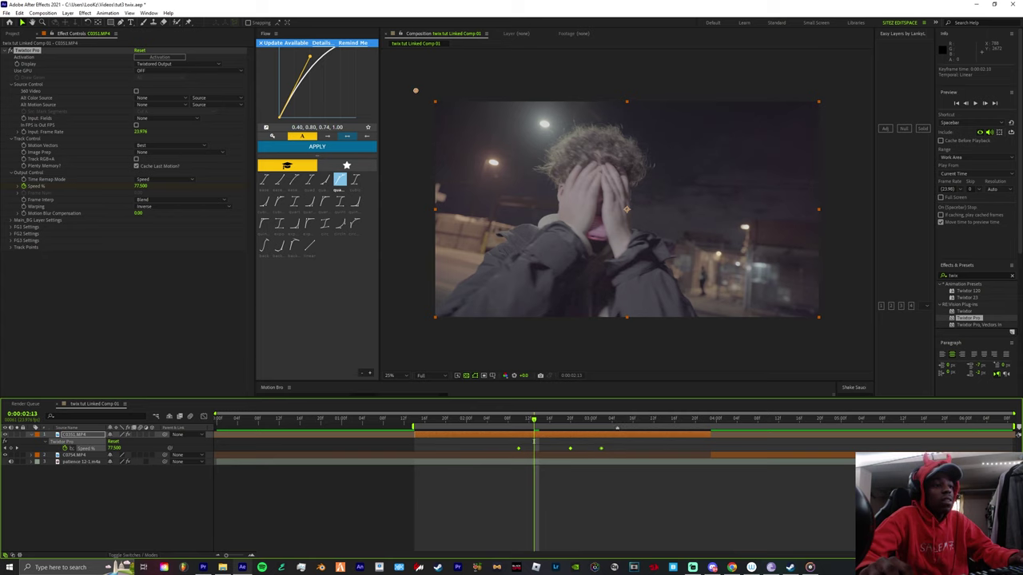
pyautogui.click(564, 447)
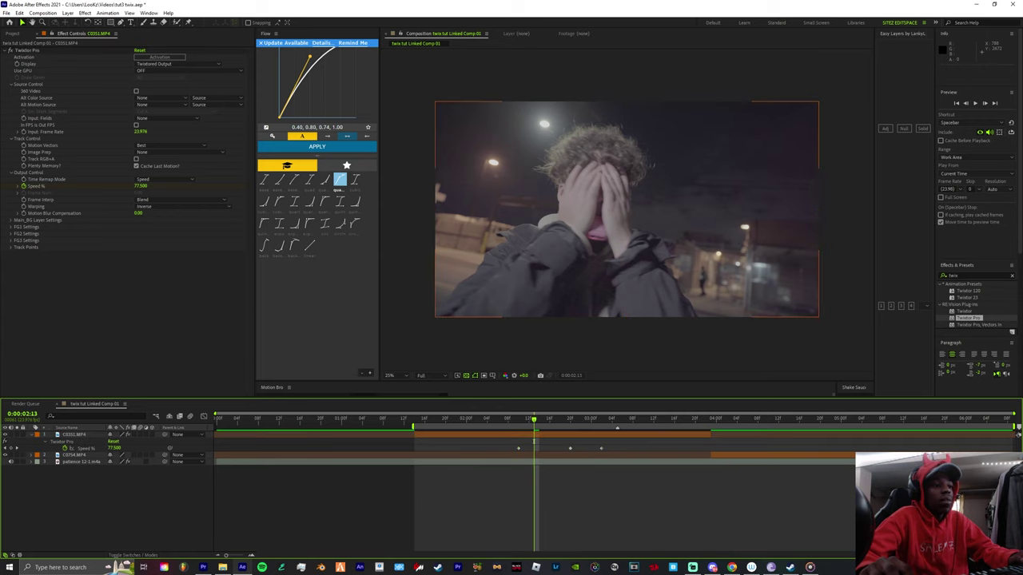
pyautogui.moveTo(570, 448); pyautogui.dragTo(559, 448)
pyautogui.moveTo(410, 420); pyautogui.dragTo(393, 419)
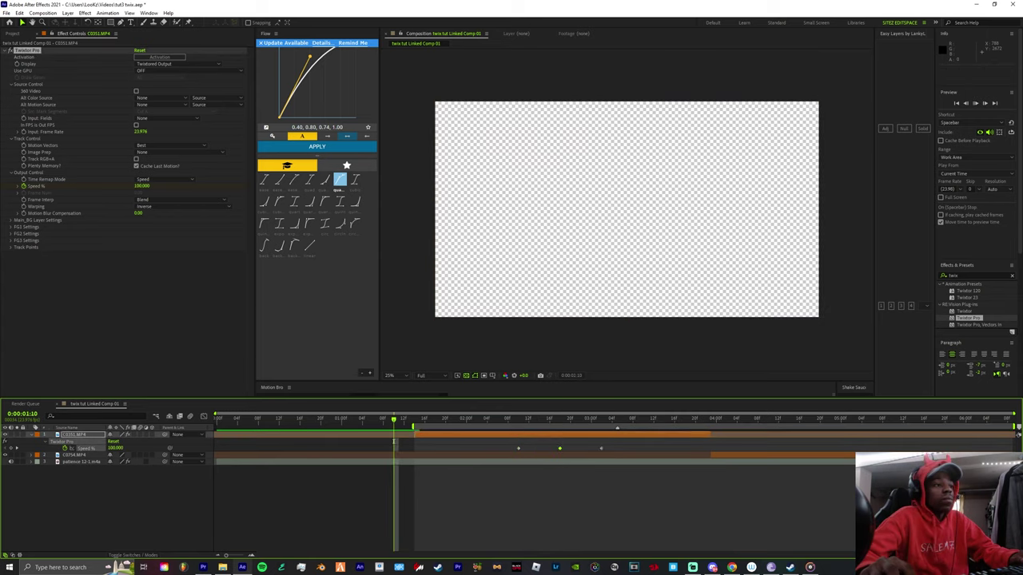
pyautogui.press('space')
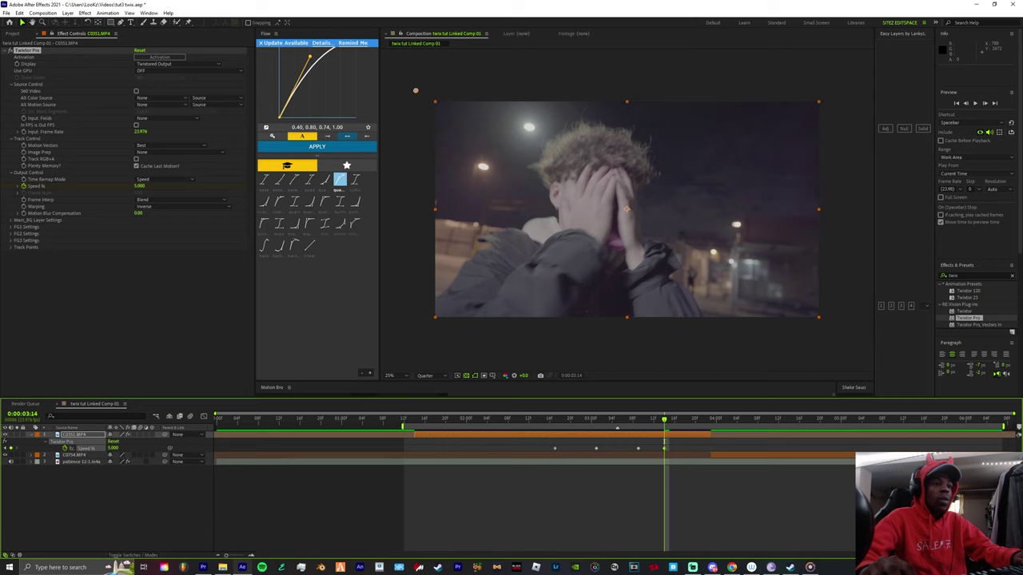
# Step: Step backward and forward frame by frame through the slowed section of C0351.MP4 to examine the retimed motion
pyautogui.press('pageup')
pyautogui.press('pageup')
pyautogui.press('pageup')
pyautogui.press('pageup')
pyautogui.press('pageup')
pyautogui.press('pageup')
pyautogui.press('pageup')
pyautogui.press('pageup')
pyautogui.press('pageup')
pyautogui.press('pageup')
pyautogui.press('pageup')
pyautogui.press('pageup')
pyautogui.press('pageup')
pyautogui.press('pagedown')
pyautogui.press('pagedown')
pyautogui.press('pagedown')
pyautogui.press('pagedown')
pyautogui.press('pagedown')
pyautogui.press('pagedown')
pyautogui.press('pagedown')
pyautogui.press('pagedown')
pyautogui.press('pagedown')
pyautogui.press('pagedown')
pyautogui.press('pagedown')
pyautogui.press('pagedown')
pyautogui.press('pagedown')
pyautogui.press('pagedown')
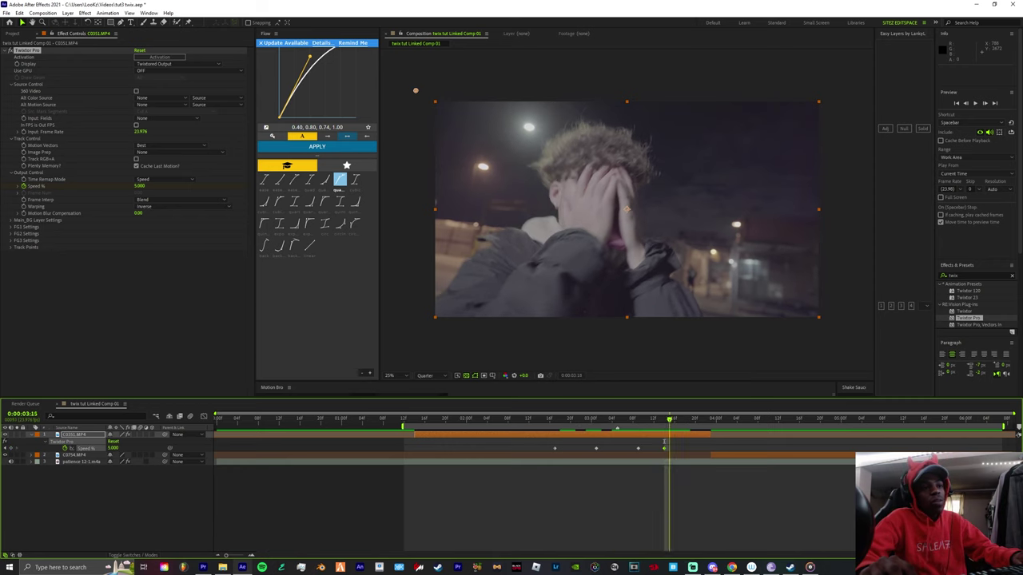
pyautogui.press('pageup')
pyautogui.press('pageup')
pyautogui.press('pageup')
pyautogui.press('pageup')
pyautogui.press('pageup')
pyautogui.press('pageup')
pyautogui.press('pageup')
pyautogui.press('pageup')
pyautogui.press('pageup')
pyautogui.press('pageup')
pyautogui.press('pageup')
pyautogui.press('pageup')
pyautogui.press('pageup')
pyautogui.press('pageup')
pyautogui.press('pageup')
pyautogui.press('pageup')
pyautogui.press('pageup')
pyautogui.press('pageup')
pyautogui.press('pageup')
pyautogui.press('pageup')
pyautogui.press('pagedown')
pyautogui.press('pagedown')
pyautogui.press('pagedown')
pyautogui.press('pagedown')
pyautogui.press('pagedown')
pyautogui.press('pagedown')
pyautogui.press('pagedown')
pyautogui.press('pagedown')
pyautogui.press('pagedown')
pyautogui.press('pagedown')
pyautogui.press('pagedown')
pyautogui.press('pagedown')
pyautogui.press('pagedown')
pyautogui.press('pagedown')
pyautogui.press('pagedown')
pyautogui.press('pagedown')
pyautogui.press('pagedown')
pyautogui.press('pagedown')
pyautogui.press('pagedown')
pyautogui.press('pagedown')
pyautogui.press('pagedown')
pyautogui.press('pagedown')
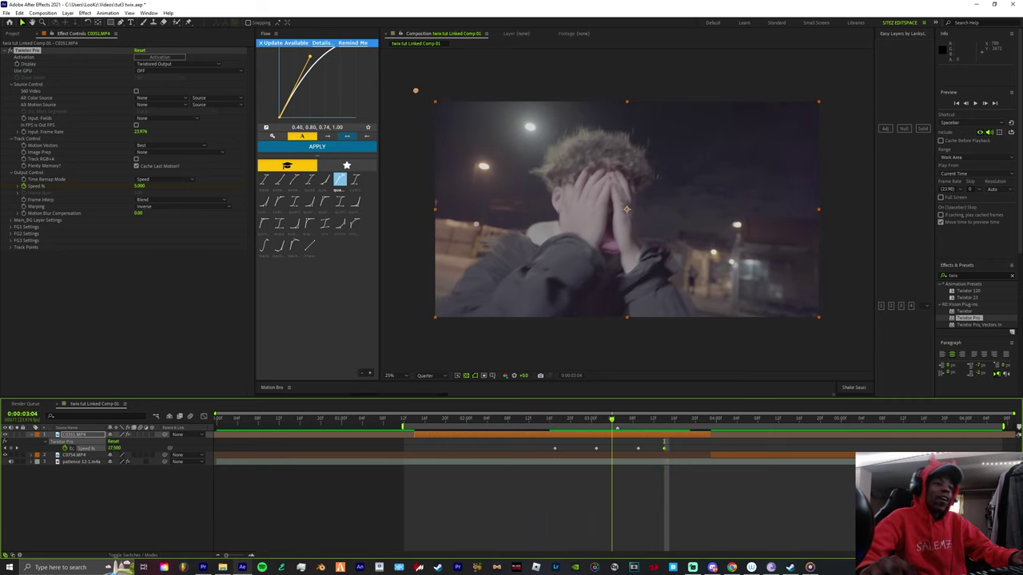
# Step: Step through the frames between the third and fourth Speed % keyframes of C0351.MP4 to compare how far the motion advances
pyautogui.press('pagedown')
pyautogui.press('pagedown')
pyautogui.press('pagedown')
pyautogui.press('pageup')
pyautogui.press('pageup')
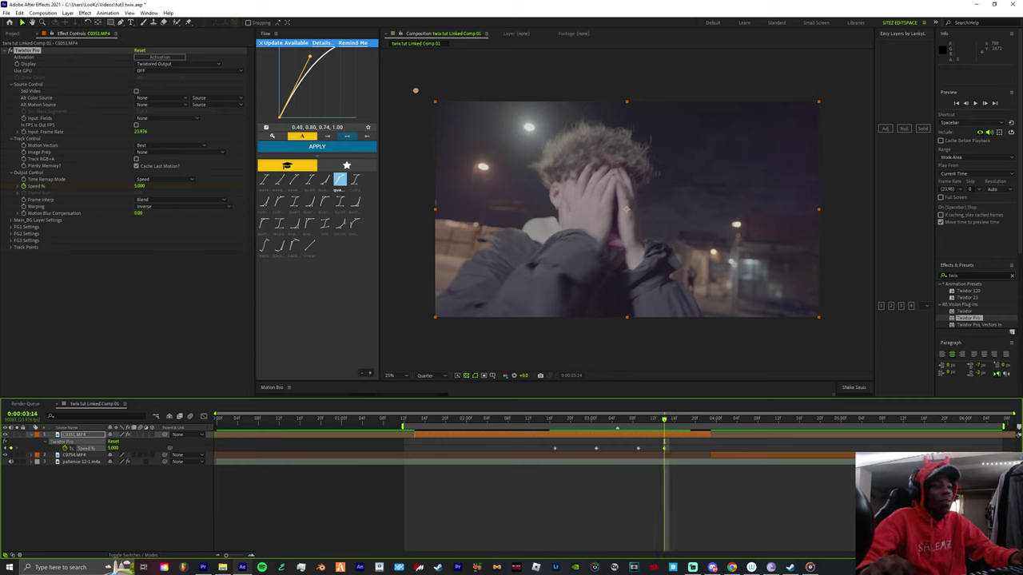
pyautogui.press('pageup')
pyautogui.press('pageup')
pyautogui.press('pageup')
pyautogui.press('pageup')
pyautogui.press('pageup')
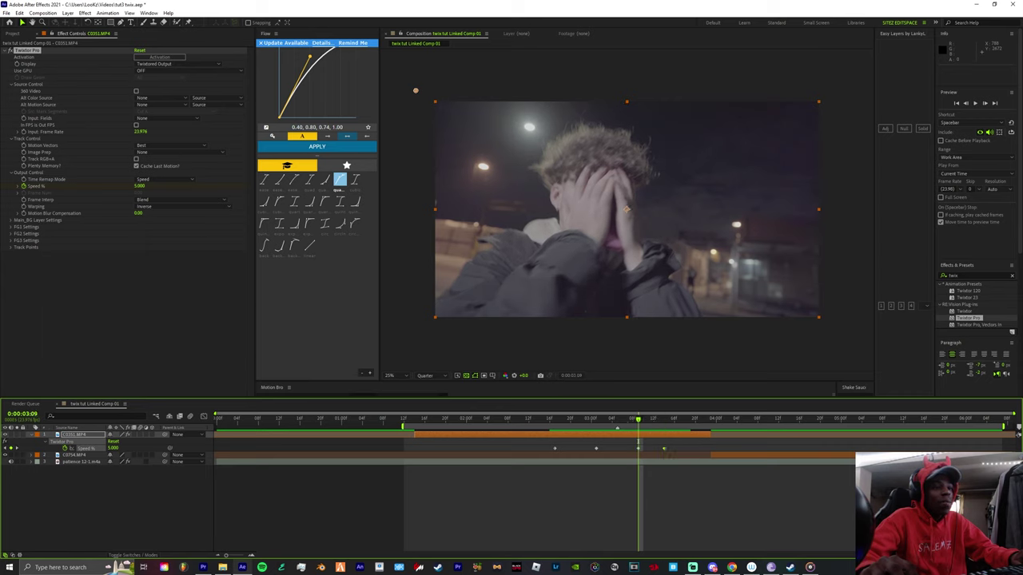
# Step: Move the fourth Speed % keyframe of C0351.MP4 to 0:00:03:17 and go to the end of the clip
pyautogui.press('pagedown')
pyautogui.press('pagedown')
pyautogui.press('pagedown')
pyautogui.press('pagedown')
pyautogui.press('pagedown')
pyautogui.press('pagedown')
pyautogui.moveTo(663, 448); pyautogui.dragTo(706, 419)
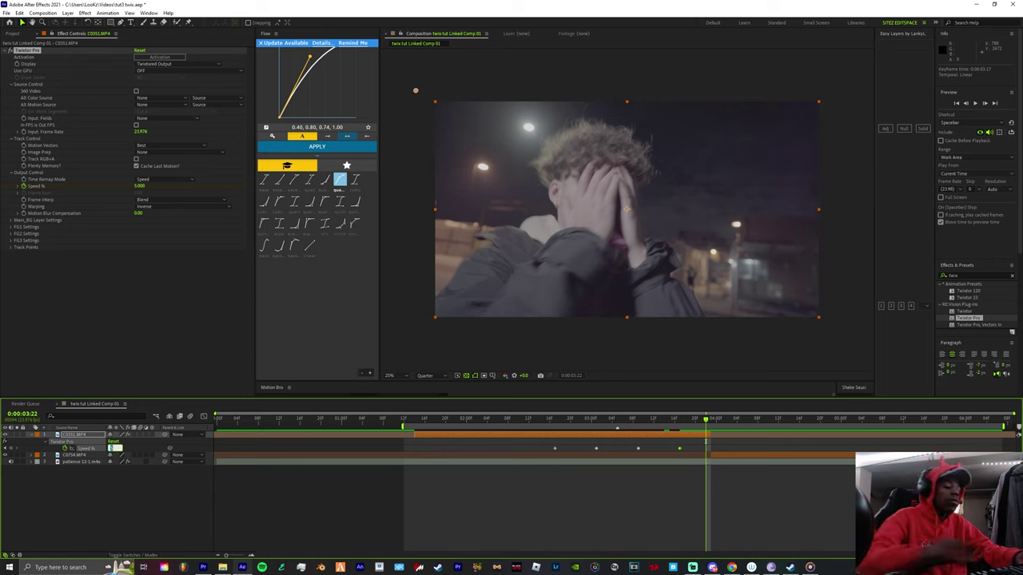
# Step: Add a Speed % keyframe of 200 at the end of C0351.MP4 and preview the ramp from about 0:00:02:14
pyautogui.write('200')
pyautogui.press('Return')
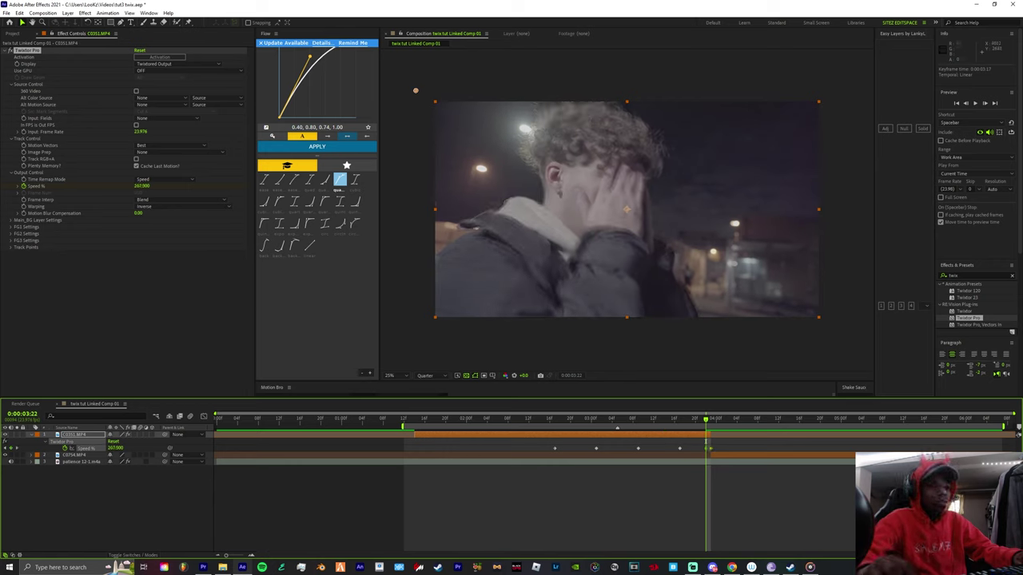
pyautogui.moveTo(706, 420); pyautogui.dragTo(539, 421)
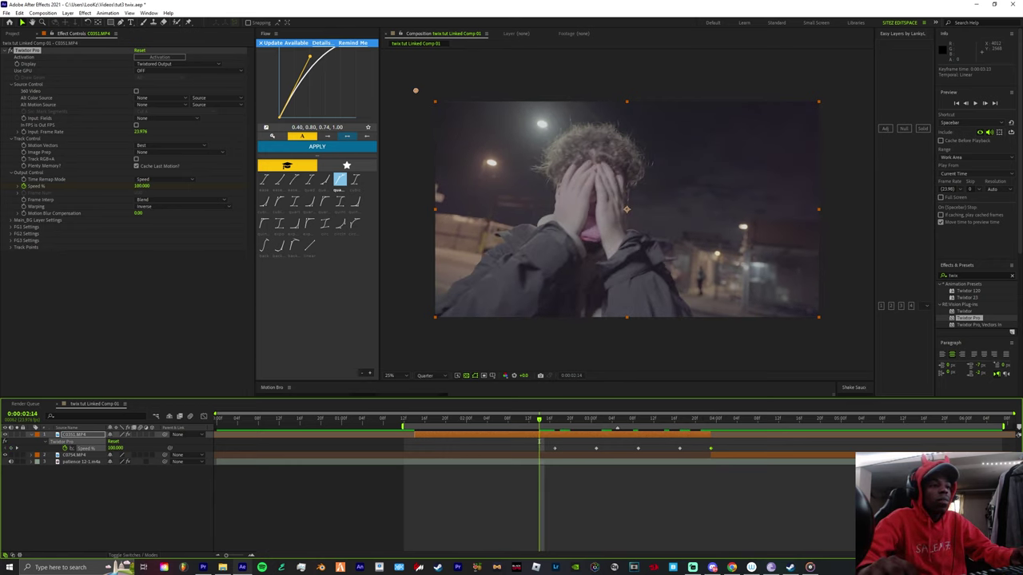
pyautogui.press('space')
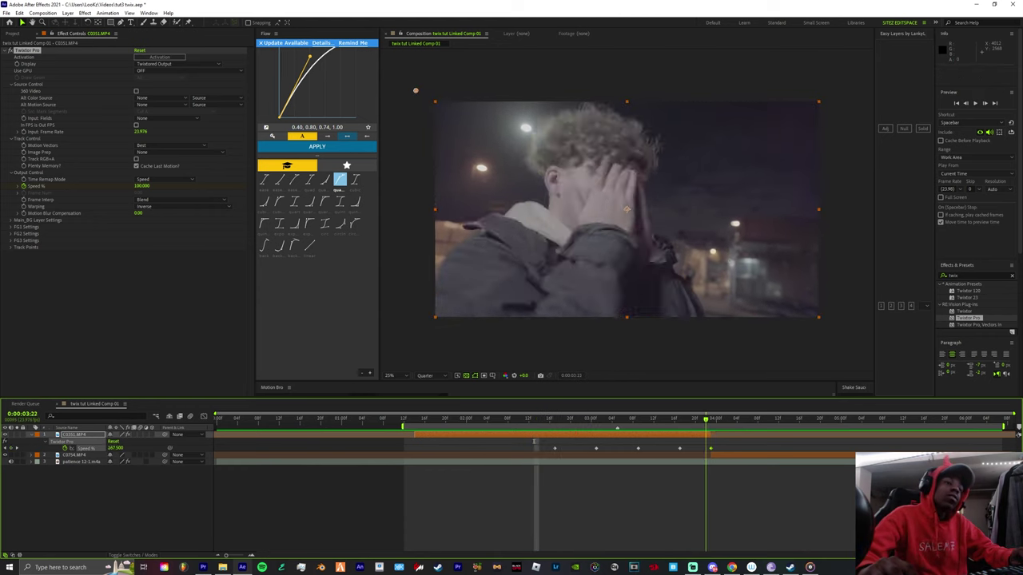
# Step: Scale C0754.MP4 to fit the composition and apply Twixtor Pro to it
pyautogui.click(714, 455)
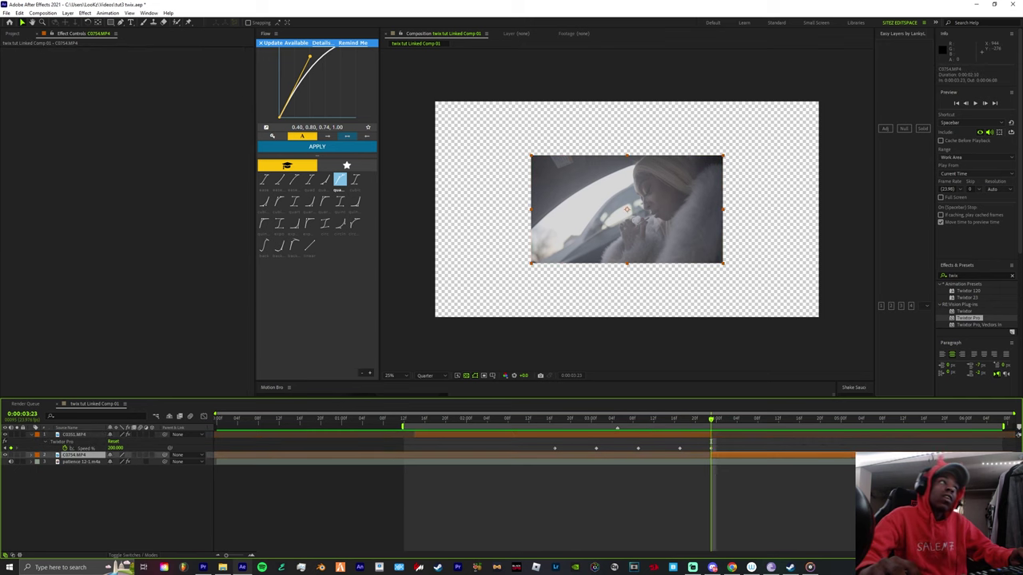
pyautogui.hotkey('ctrl', 'alt', 'f')
pyautogui.hotkey('ctrl', 'space')
pyautogui.press('Return')
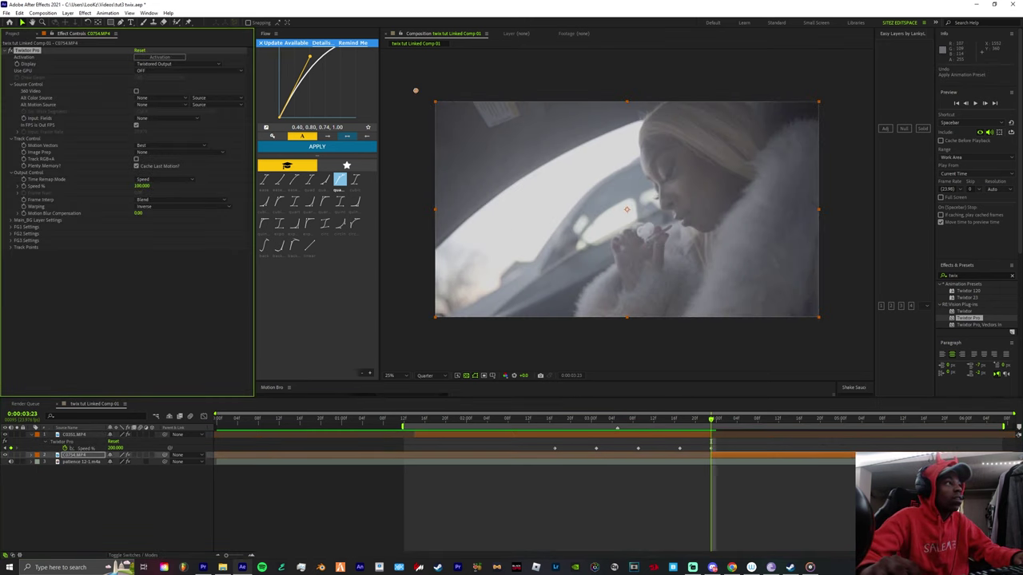
# Step: Check the source frame rate of C0754.MP4, then turn off In FPS is Out FPS and set Twixtor's input frame rate to 119.881
pyautogui.hotkey('ctrl', '0')
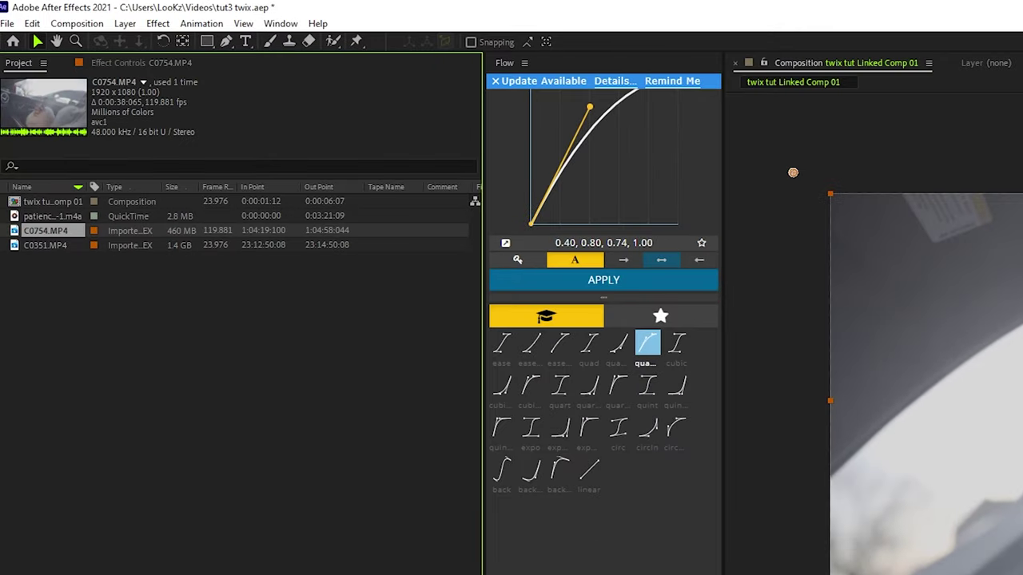
pyautogui.press('F3')
pyautogui.click(264, 515)
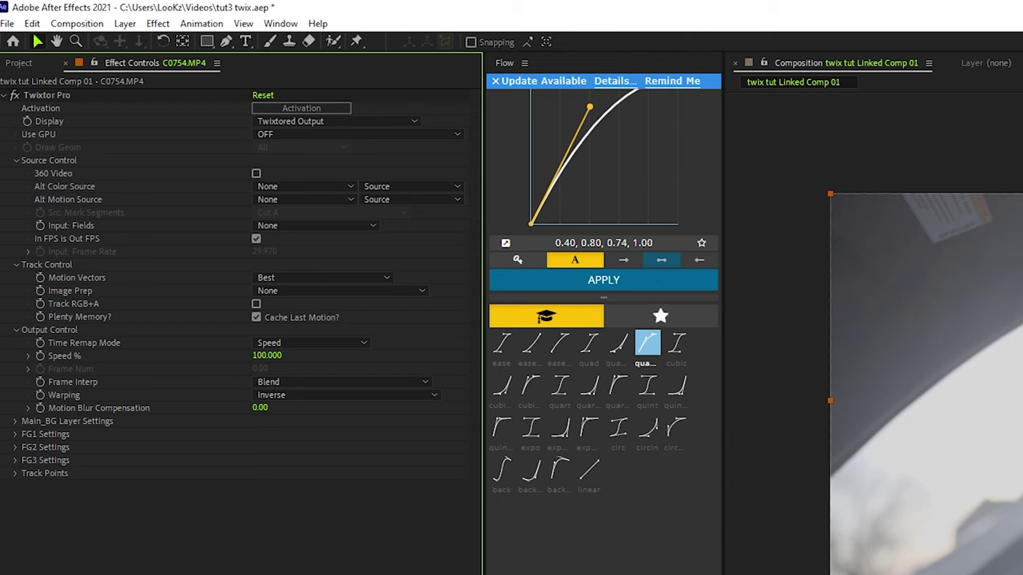
pyautogui.click(255, 239)
pyautogui.click(264, 252)
pyautogui.write('1')
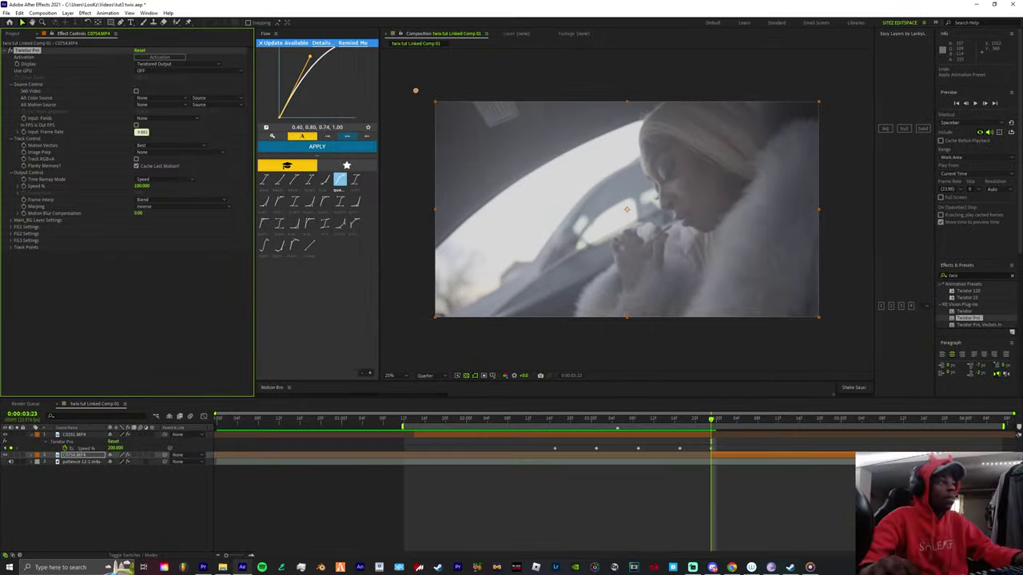
pyautogui.moveTo(592, 419); pyautogui.dragTo(711, 419)
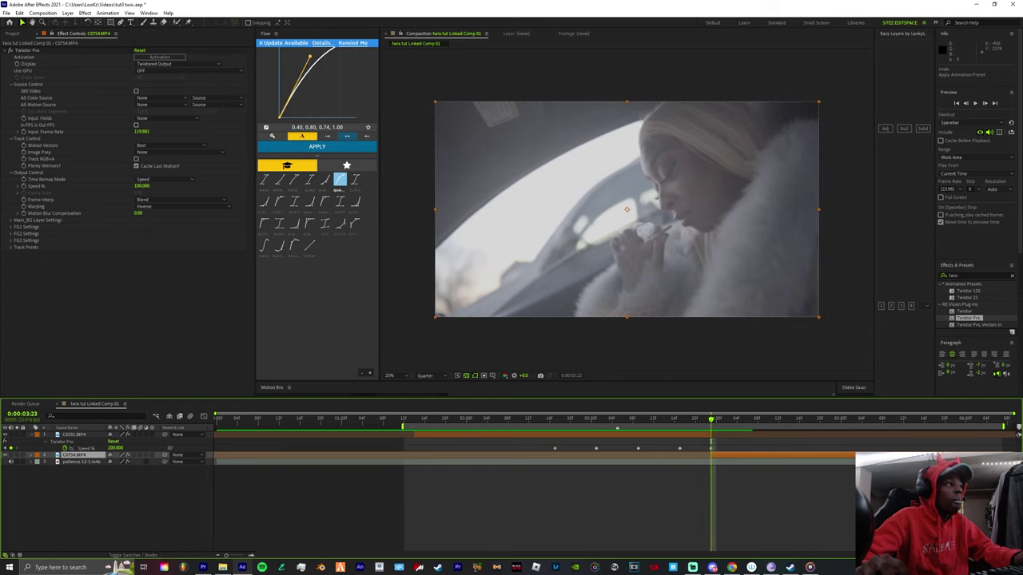
# Step: Add a Speed % keyframe of 100 at the start of C0754.MP4 and preview the transition from C0351.MP4
pyautogui.click(24, 186)
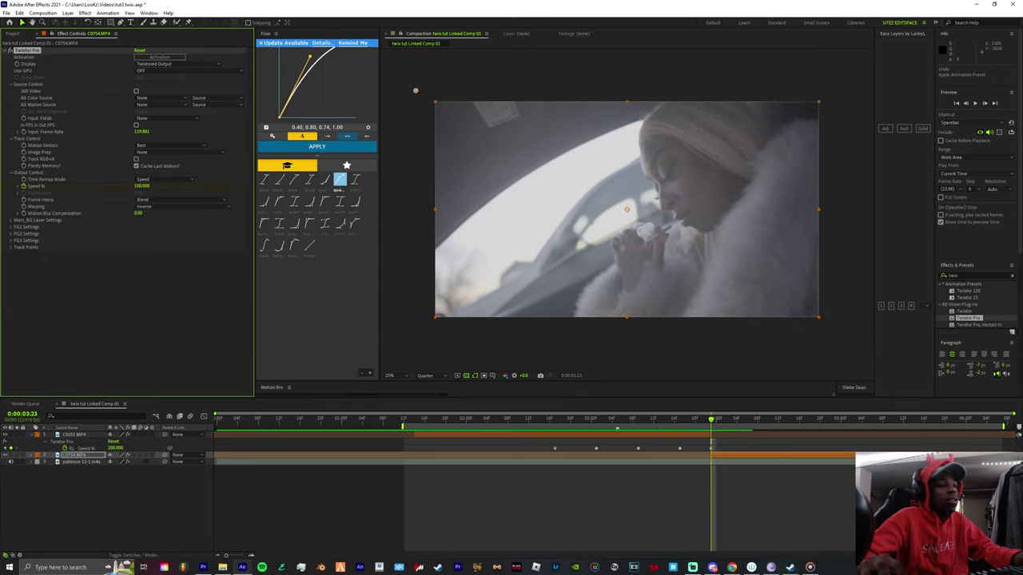
pyautogui.click(711, 414)
pyautogui.click(685, 418)
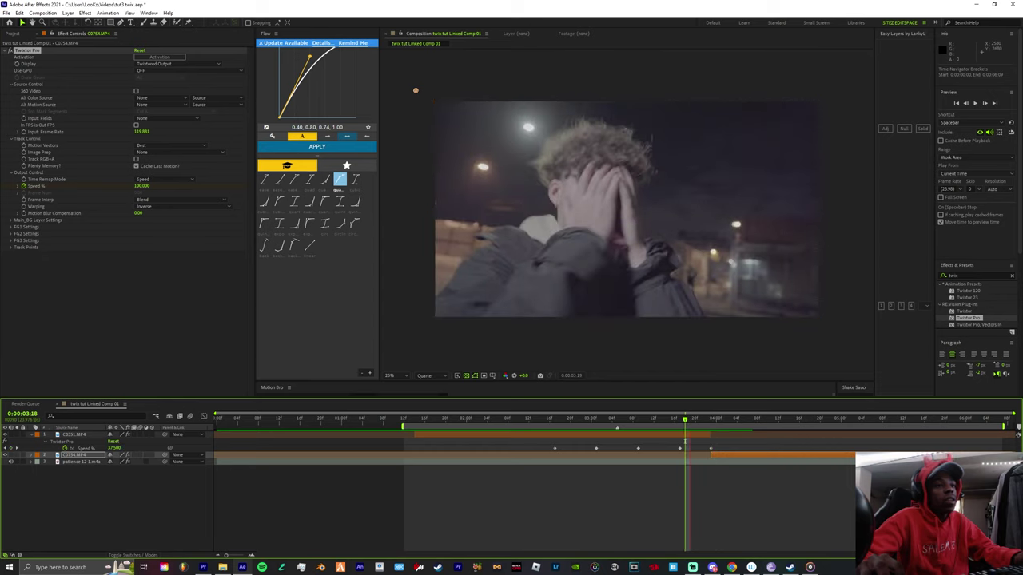
pyautogui.press('space')
pyautogui.press('space')
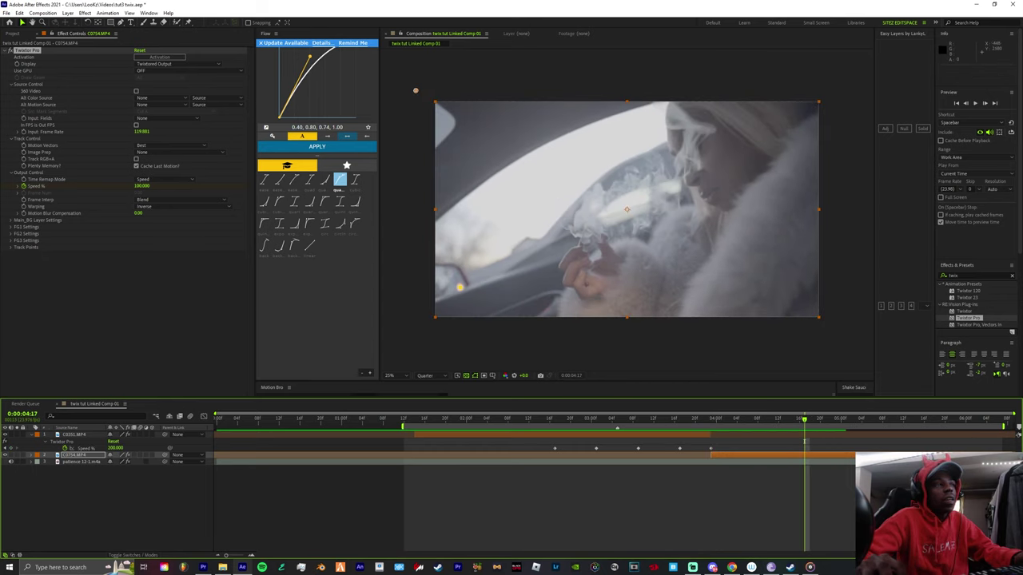
# Step: Reveal the keyframes of C0754.MP4 and add a Speed % keyframe of 22 at 0:00:04:10
pyautogui.press('u')
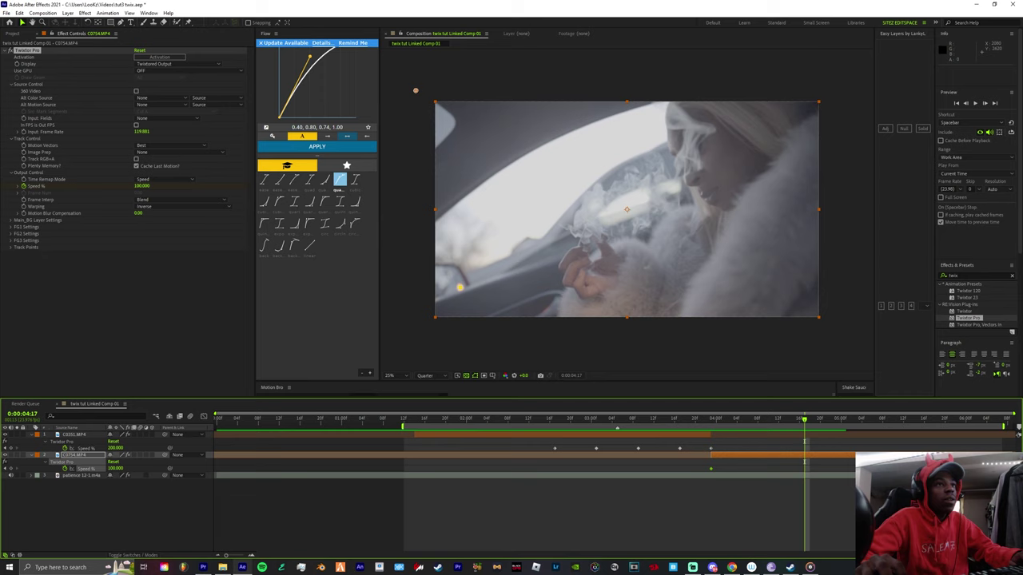
pyautogui.moveTo(805, 419); pyautogui.dragTo(768, 419)
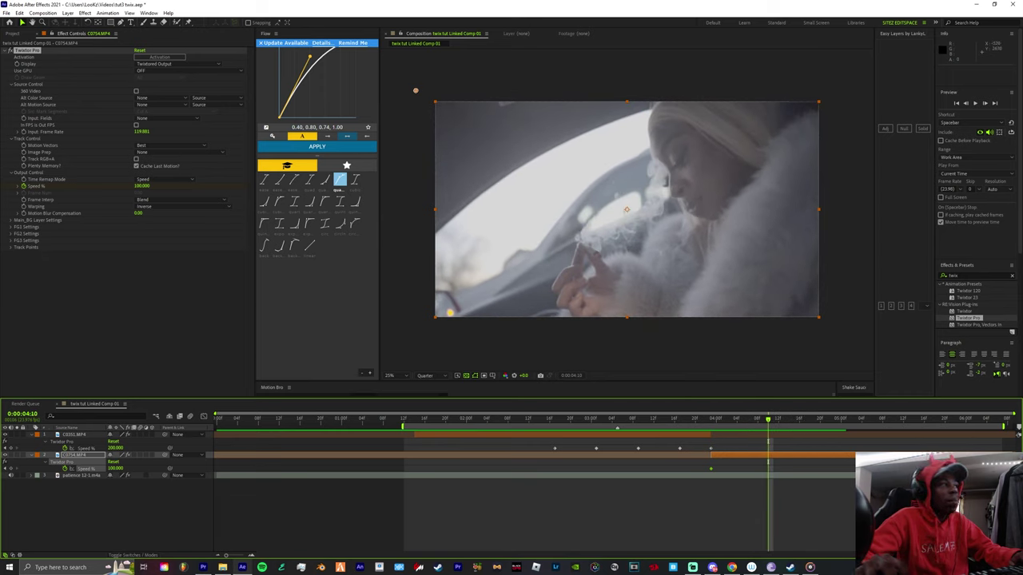
pyautogui.click(141, 186)
pyautogui.write('2')
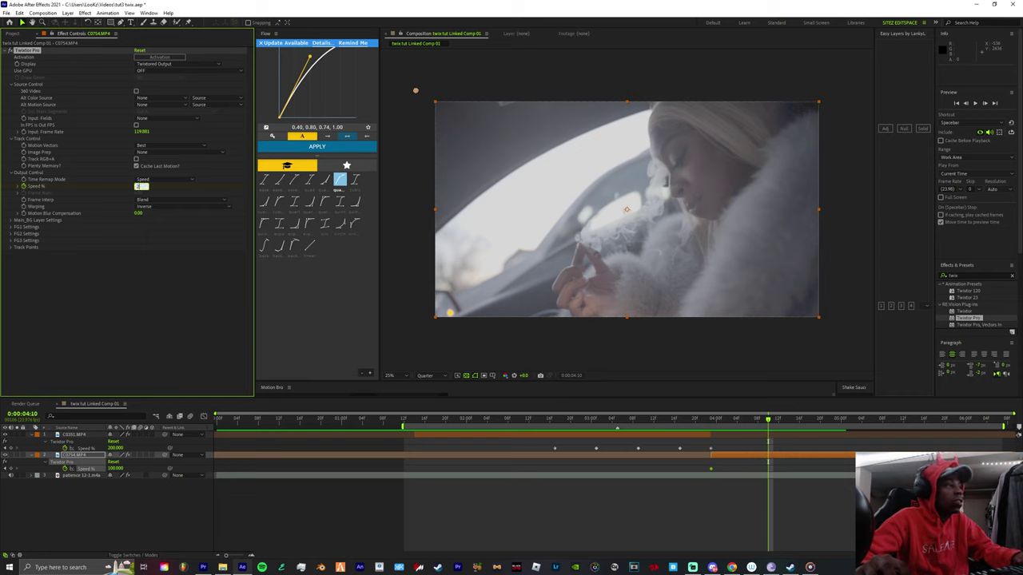
pyautogui.write('2')
pyautogui.press('Return')
# Step: Add a Speed % keyframe of 5 at 0:00:05:02 on C0754.MP4 and preview the slowed motion
pyautogui.press('pagedown')
pyautogui.press('pagedown')
pyautogui.press('pagedown')
pyautogui.press('pagedown')
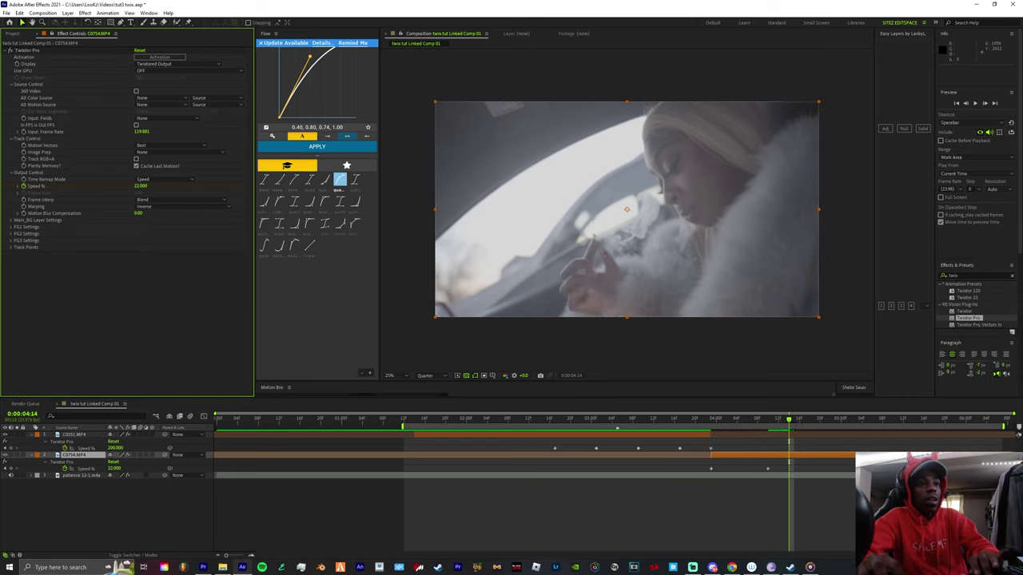
pyautogui.hotkey('shift', 'pagedown')
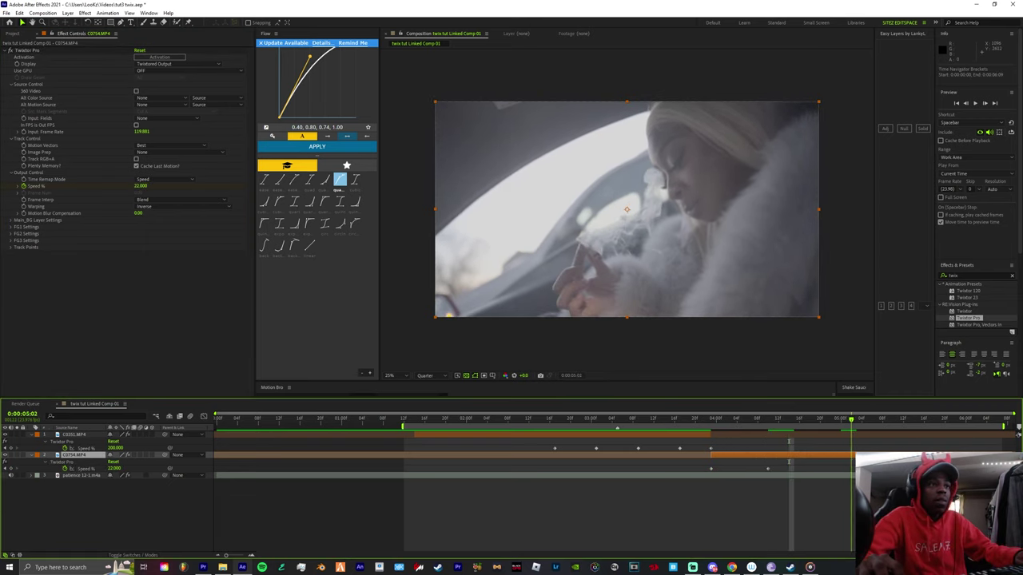
pyautogui.click(141, 186)
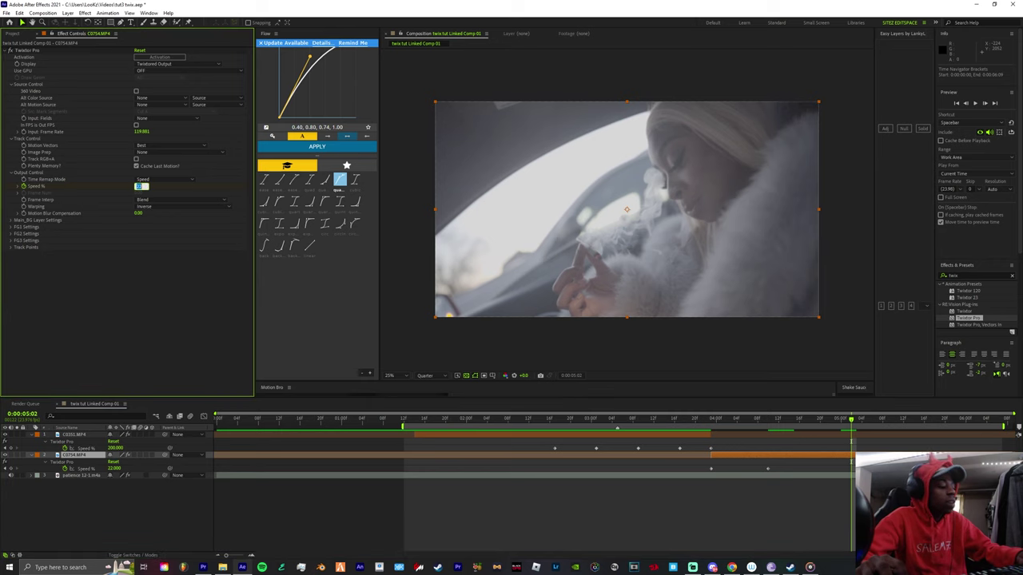
pyautogui.write('5')
pyautogui.press('Return')
pyautogui.moveTo(851, 420)
pyautogui.mouseDown()
pyautogui.moveTo(710, 419)
pyautogui.moveTo(866, 420)
pyautogui.mouseUp()
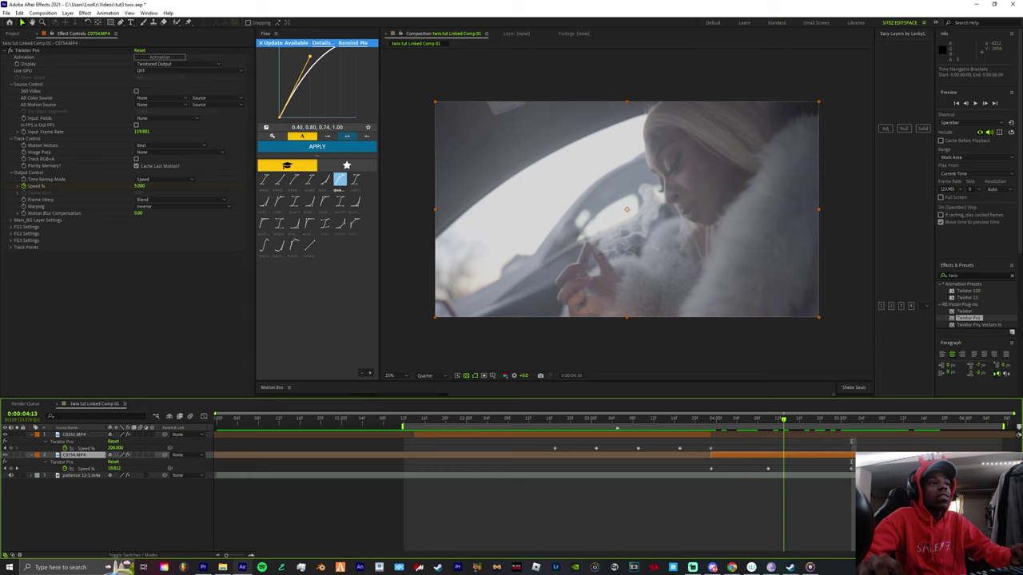
pyautogui.press('space')
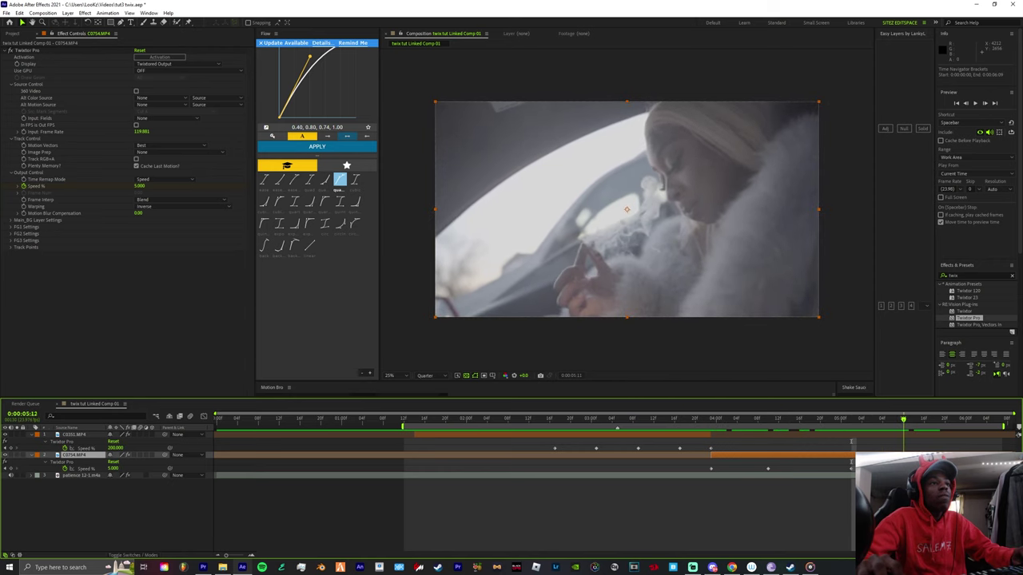
# Step: Give the C0351.MP4 layer a different label colour and preview both clips from 0:00:01:23
pyautogui.moveTo(904, 419); pyautogui.dragTo(461, 419)
pyautogui.rightClick(482, 203)
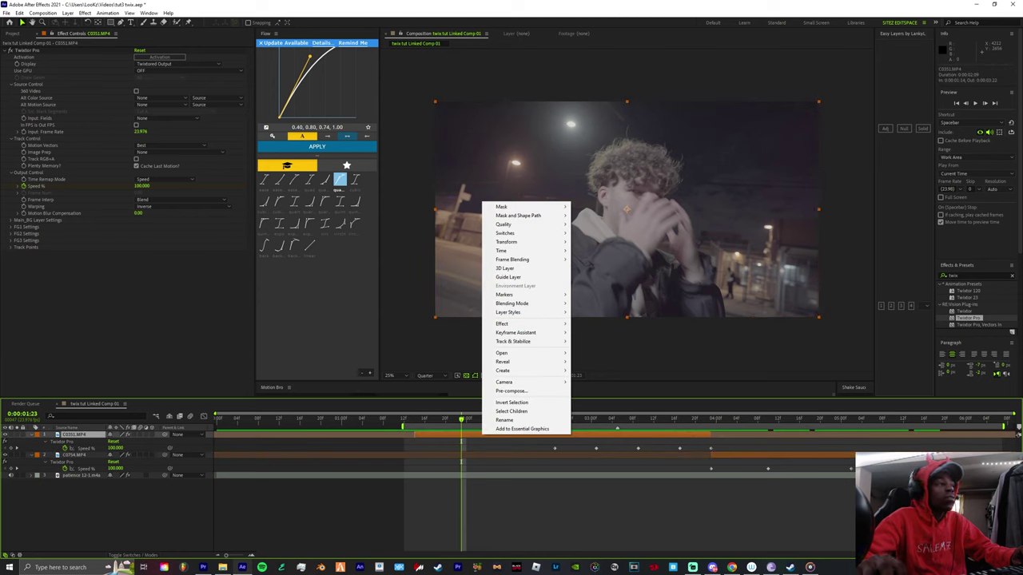
pyautogui.click(36, 434)
pyautogui.click(56, 398)
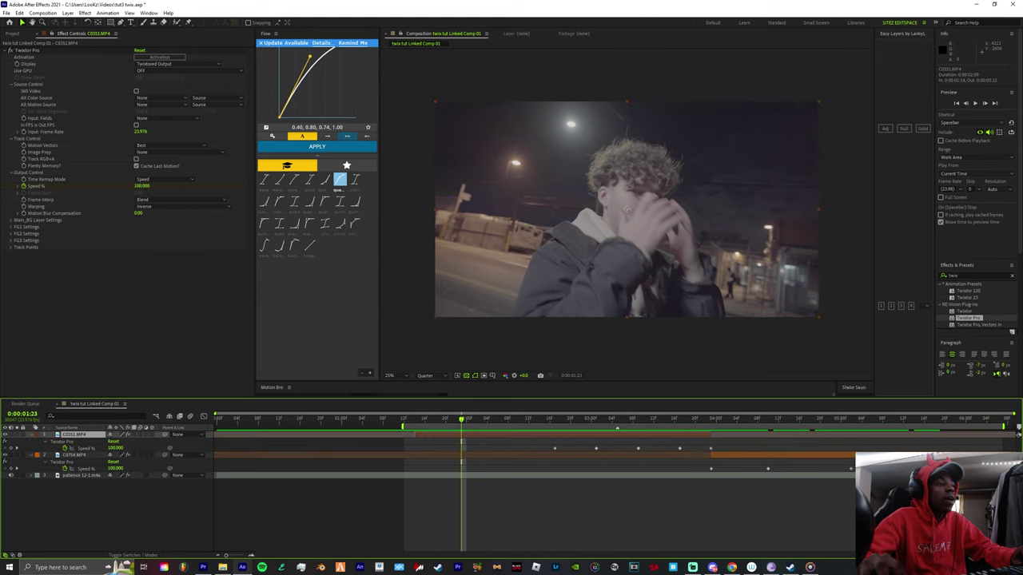
pyautogui.click(96, 511)
pyautogui.click(74, 435)
pyautogui.press('space')
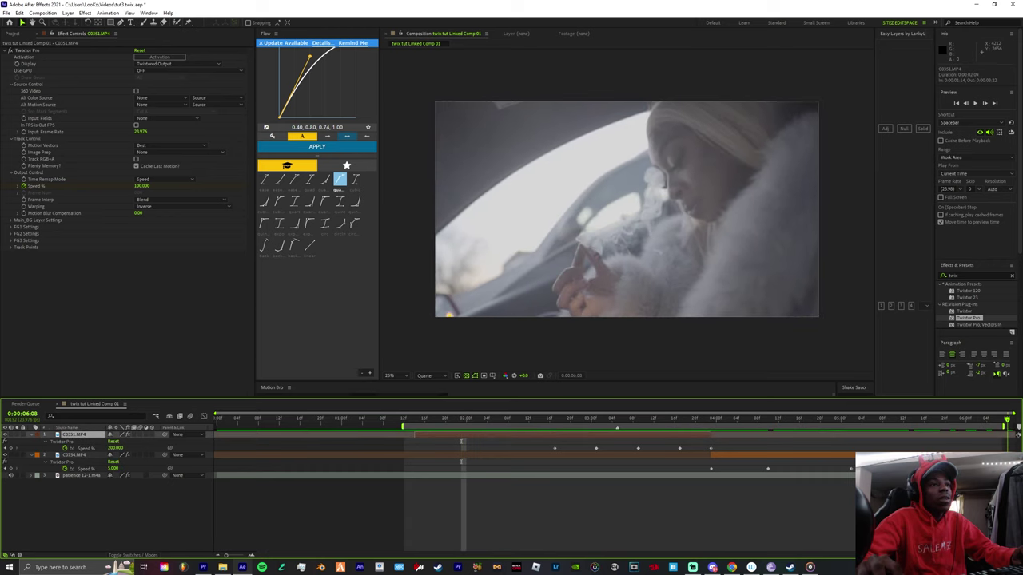